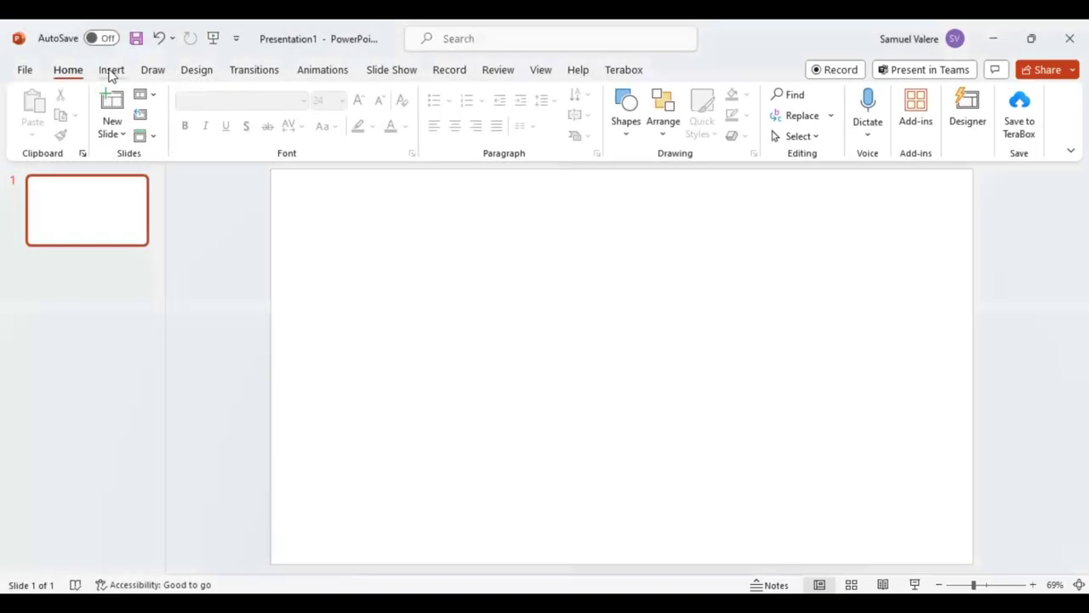
Choose the Regular Pentagon from the Insert tab's Shapes gallery.
click(112, 71)
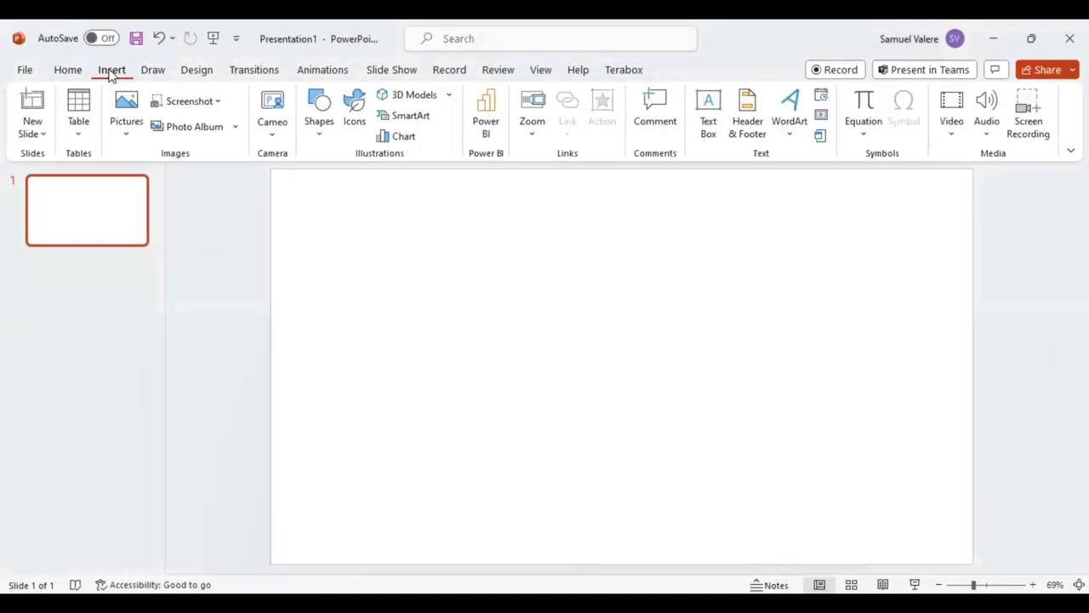
click(320, 133)
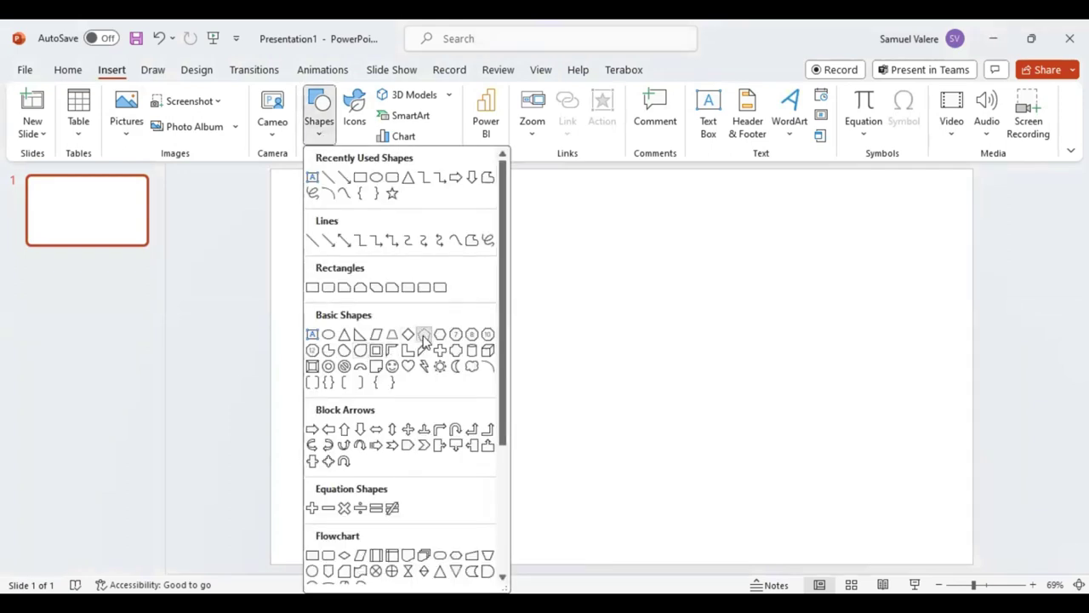
click(423, 333)
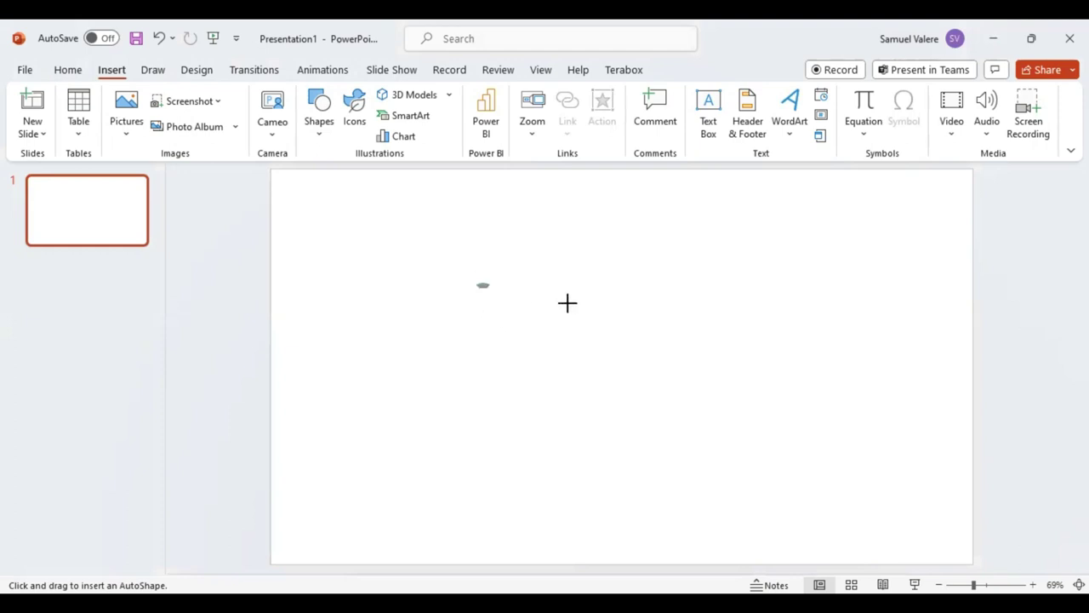
Draw a pentagon, widen it to 6.62" by 5.14", and centre it horizontally on the slide.
mouse_move(568, 302)
mouse_down()
mouse_move(637, 398)
mouse_move(761, 440)
mouse_up()
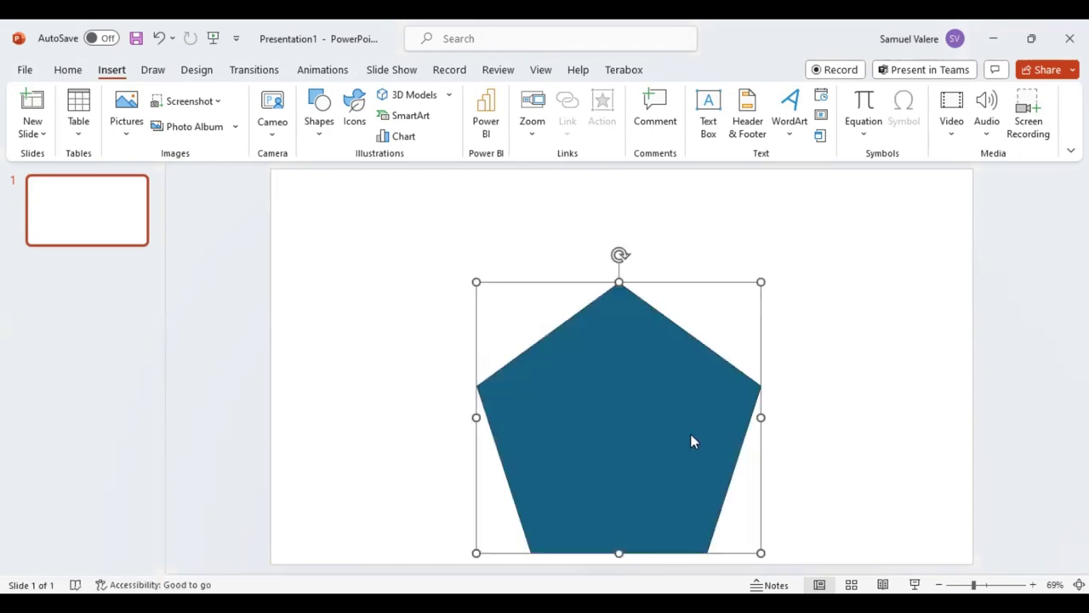
drag(625, 420, 616, 371)
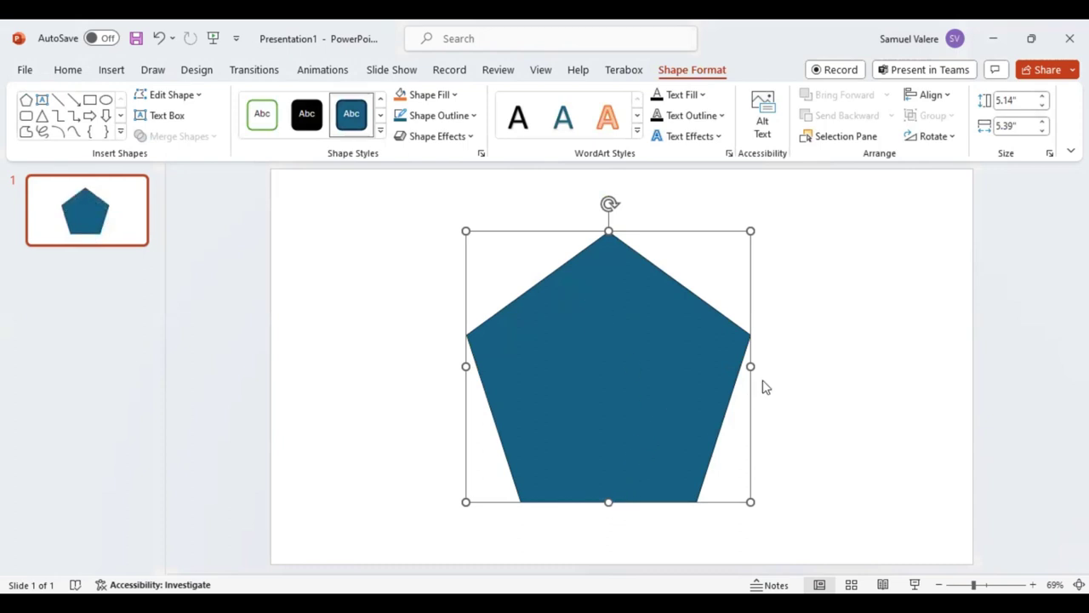
drag(750, 366, 798, 376)
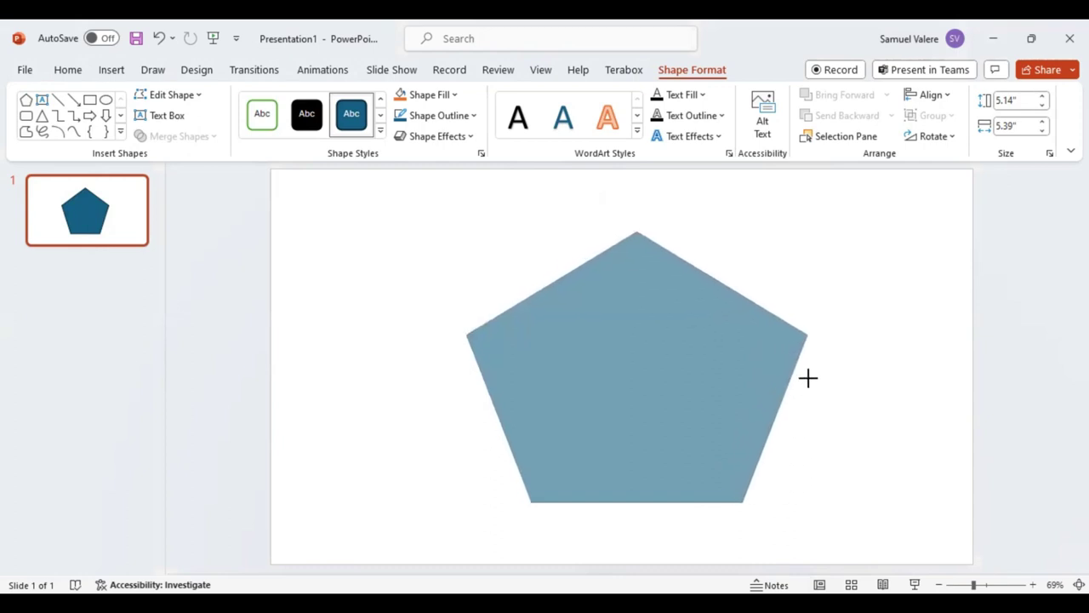
drag(798, 376, 814, 377)
mouse_move(698, 372)
mouse_down()
mouse_move(676, 366)
mouse_move(683, 373)
mouse_up()
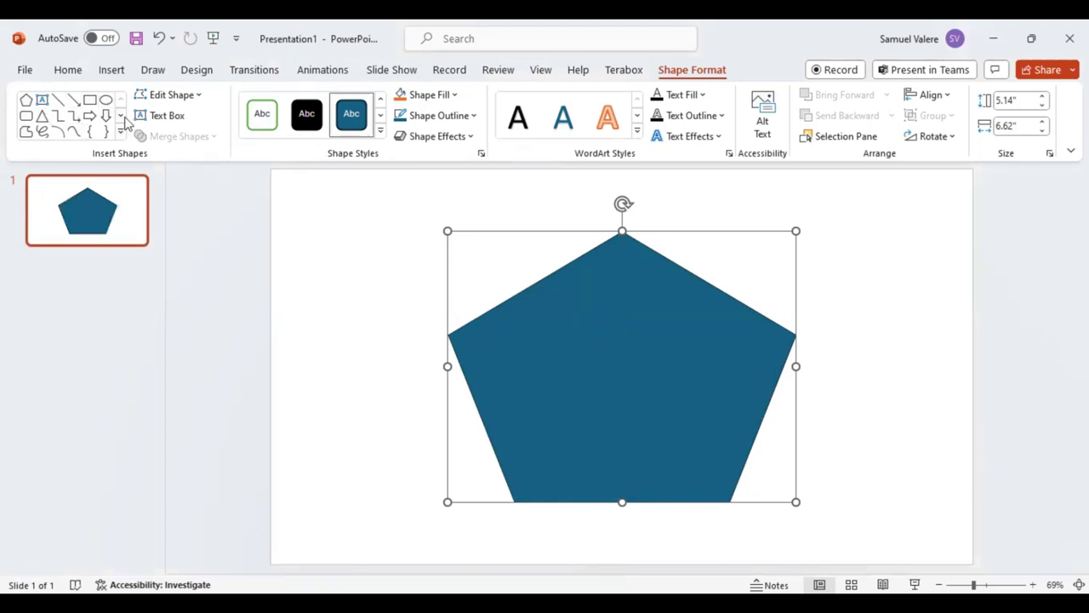
Draw a 2.47-inch Oval circle over the pentagon and centre it.
click(121, 135)
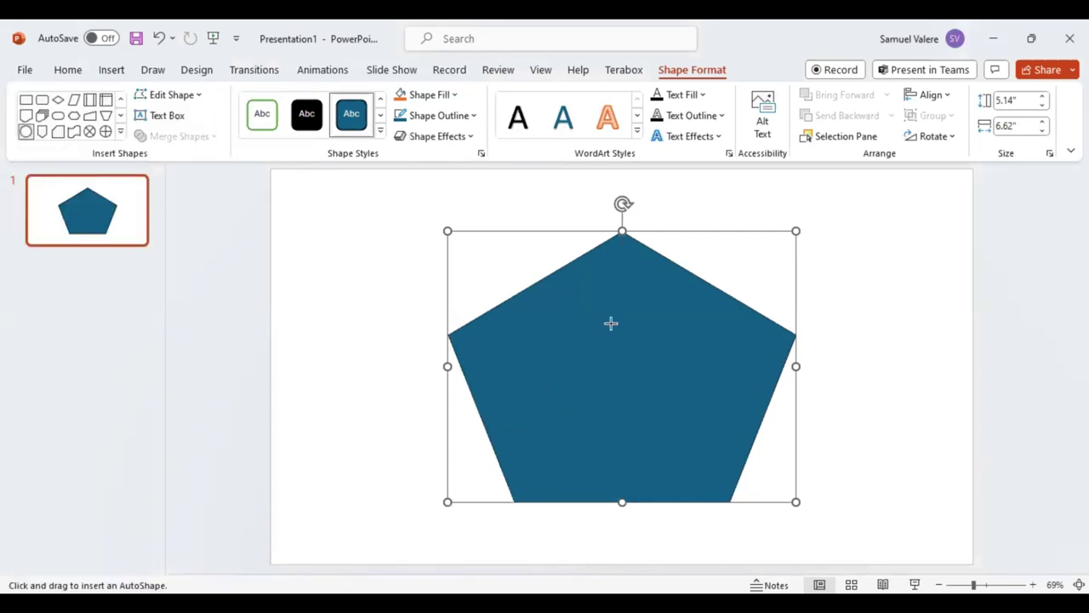
drag(600, 319, 724, 451)
drag(730, 455, 731, 453)
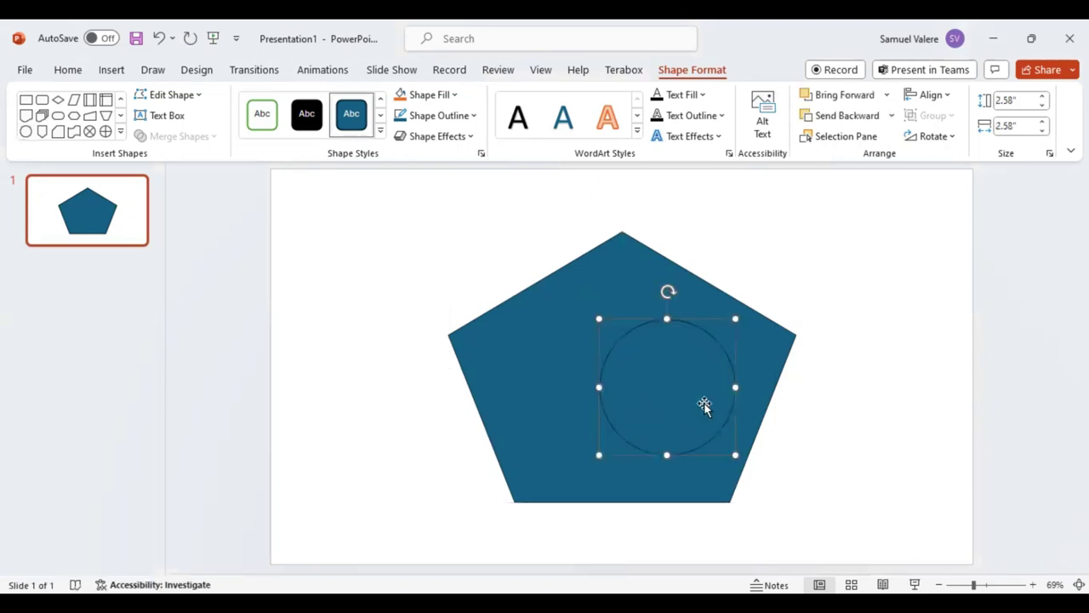
mouse_move(676, 379)
mouse_down()
mouse_move(622, 375)
mouse_move(630, 361)
mouse_up()
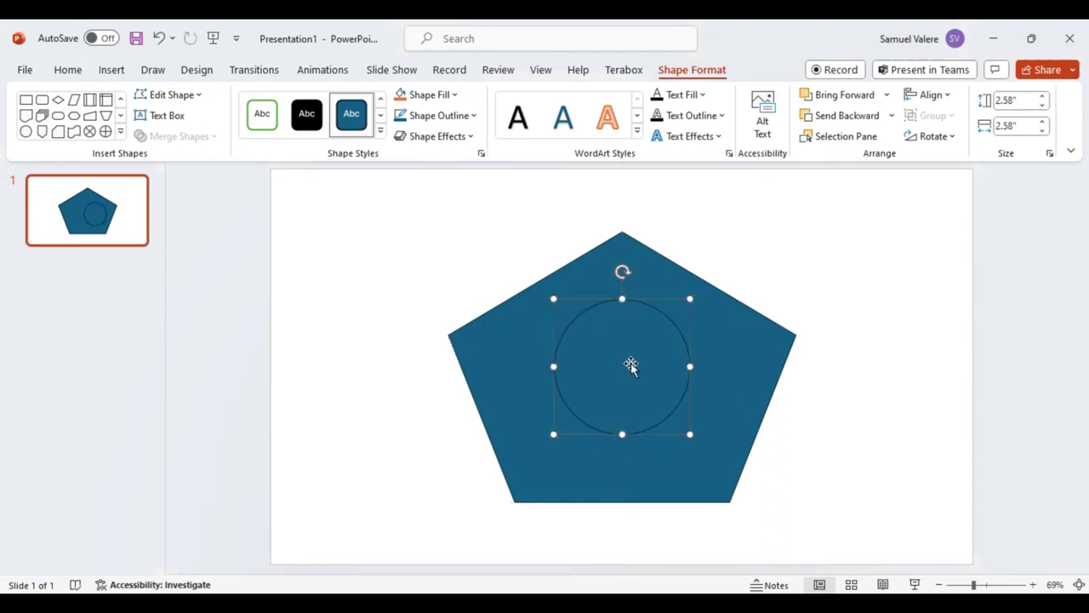
Align the pentagon vertically with the circle, then reselect the inner circle.
key(Escape)
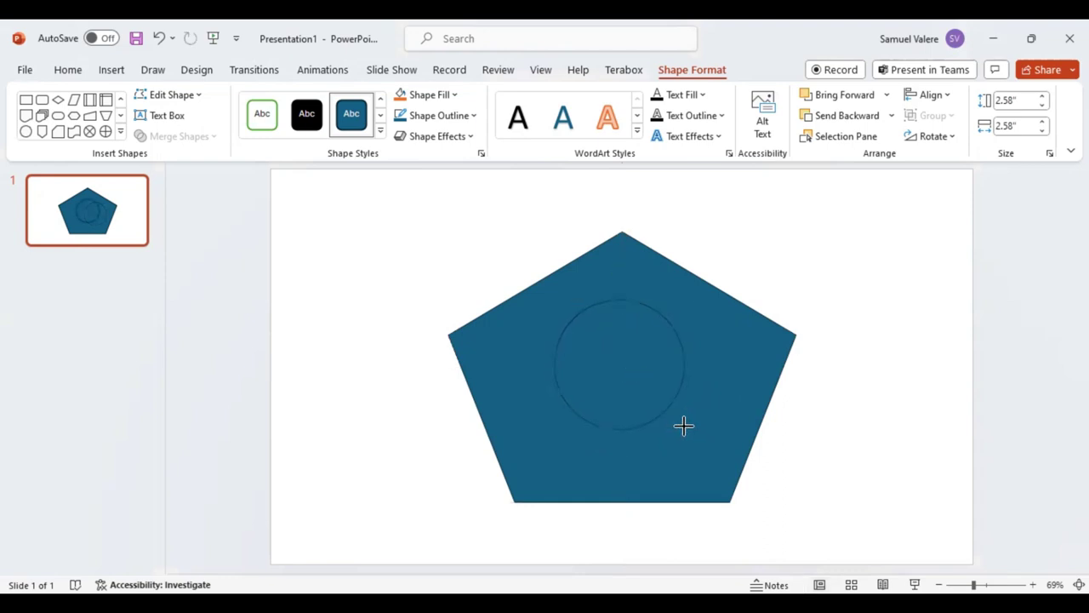
drag(686, 464, 685, 462)
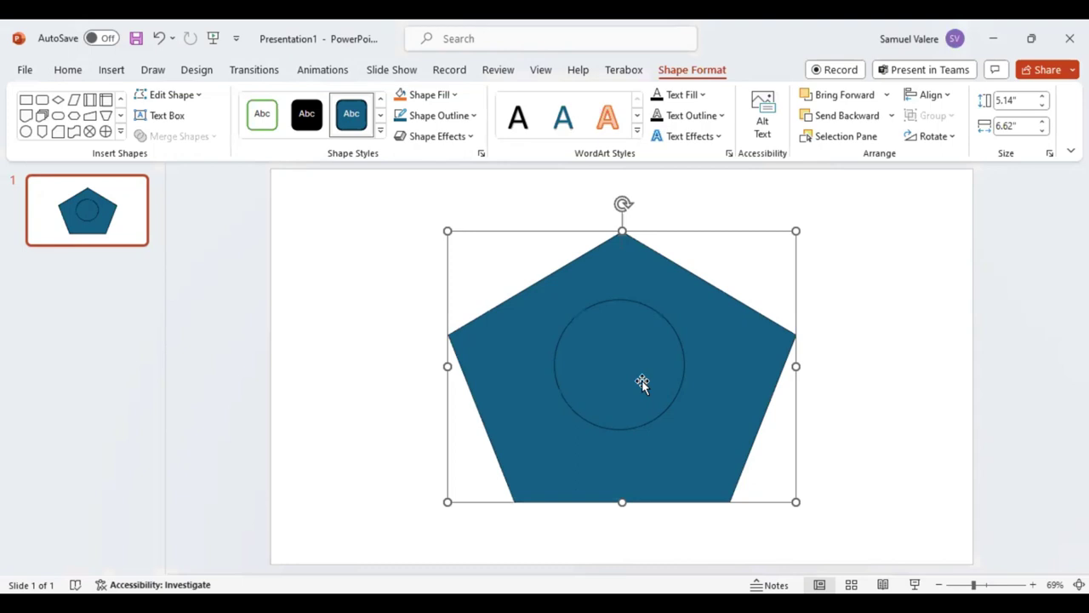
click(645, 391)
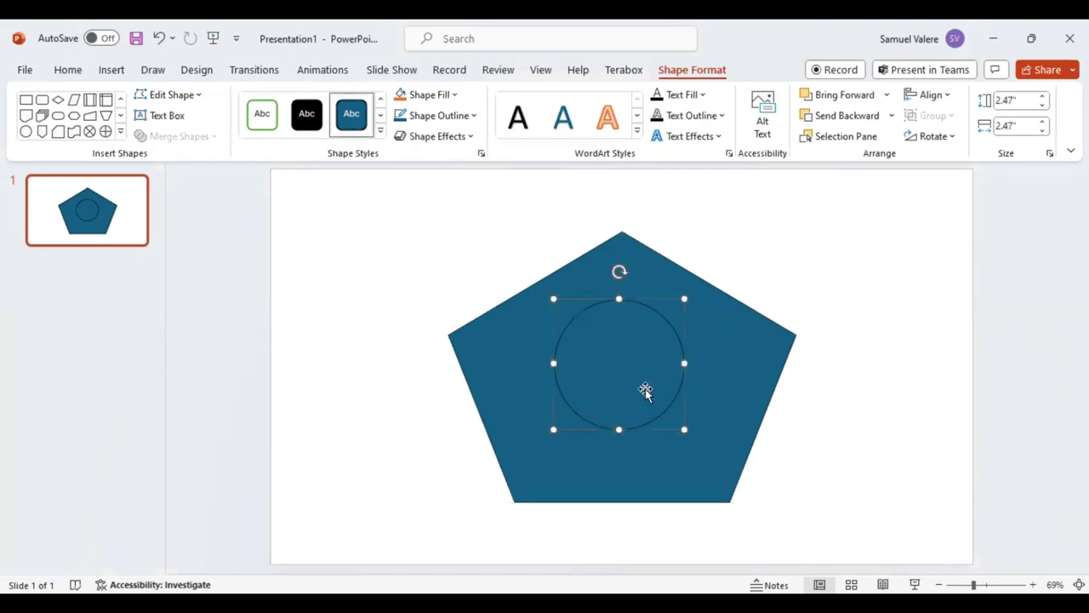
text(D)
click(815, 426)
click(605, 377)
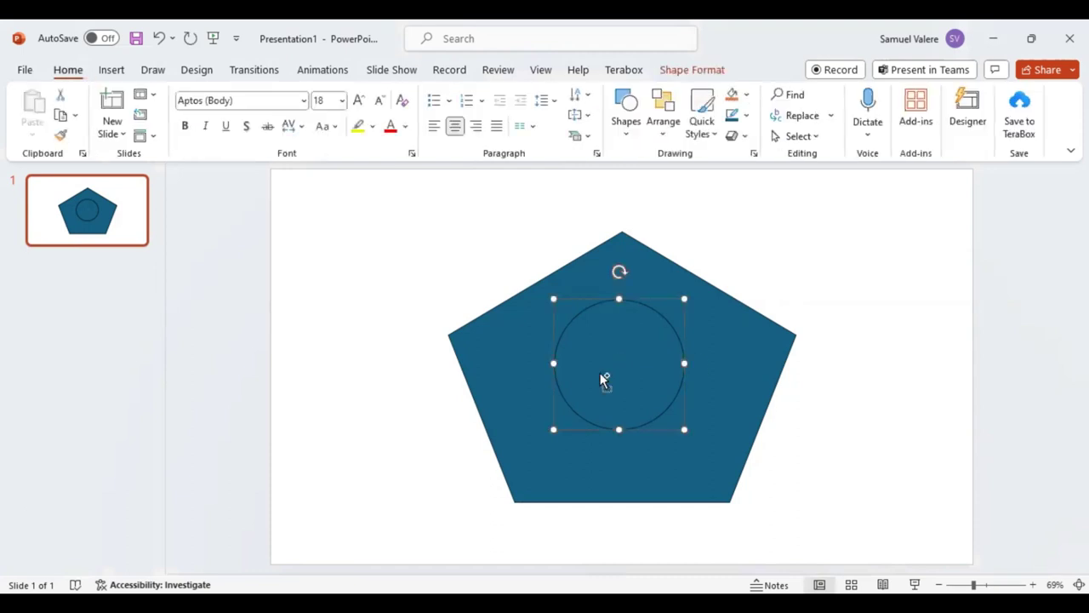
Place copies of the circle at the pentagon's lower-right and upper-right points.
mouse_move(627, 367)
mouse_down()
mouse_move(667, 413)
mouse_move(663, 430)
mouse_move(791, 427)
mouse_up()
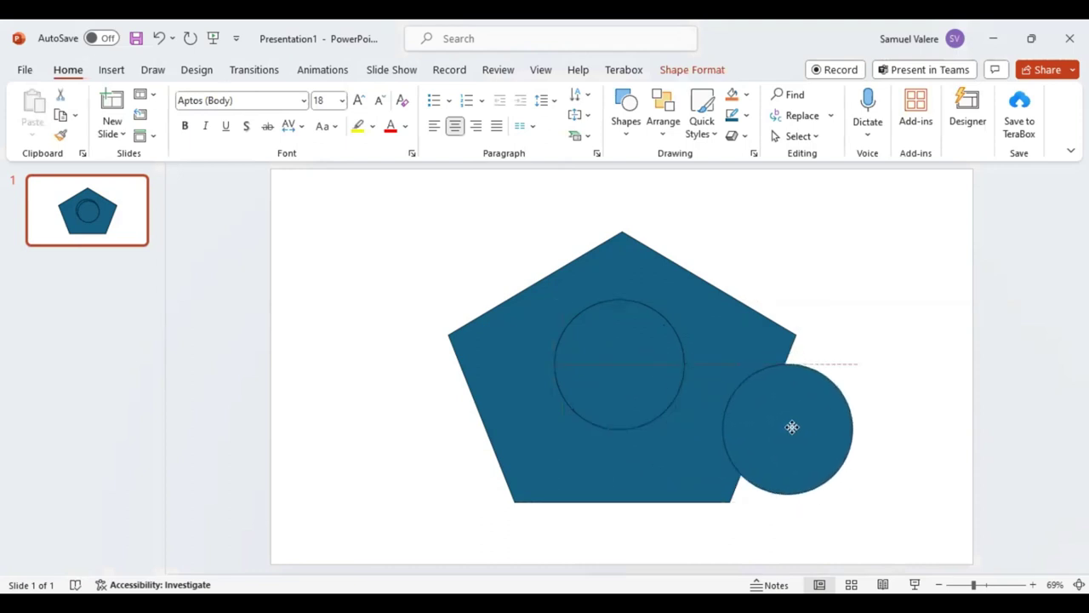
drag(792, 427, 789, 424)
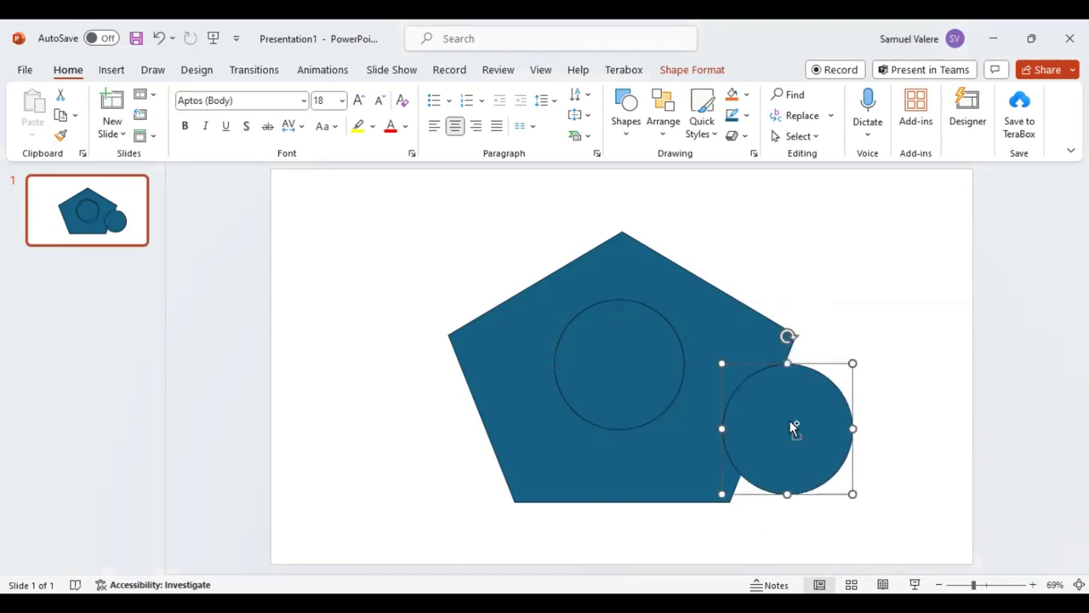
key(ctrl+d)
mouse_move(907, 466)
mouse_down()
mouse_move(685, 239)
mouse_move(696, 245)
mouse_up()
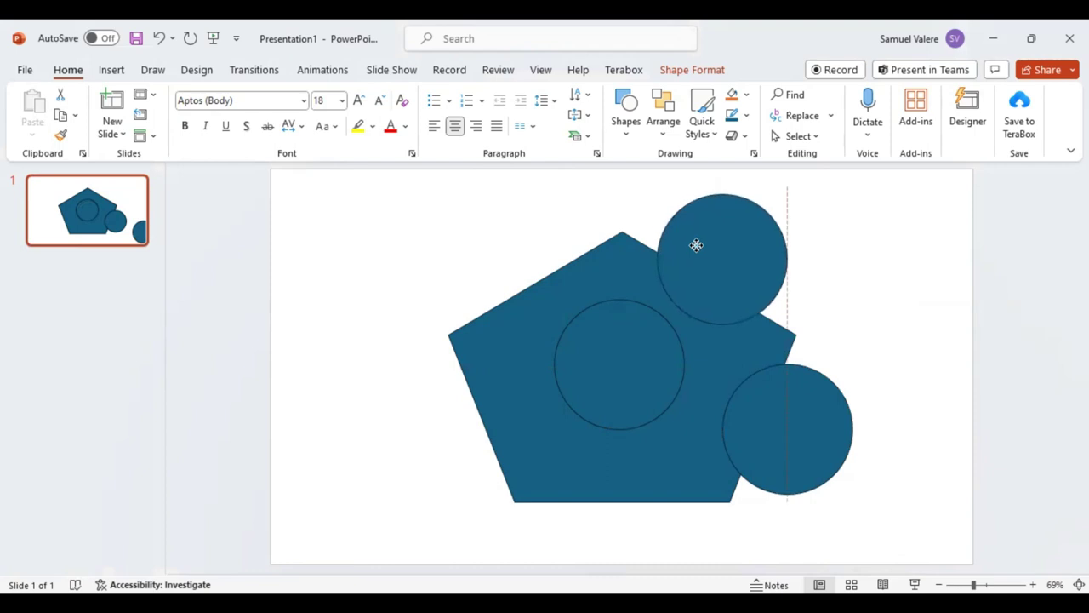
drag(696, 245, 696, 245)
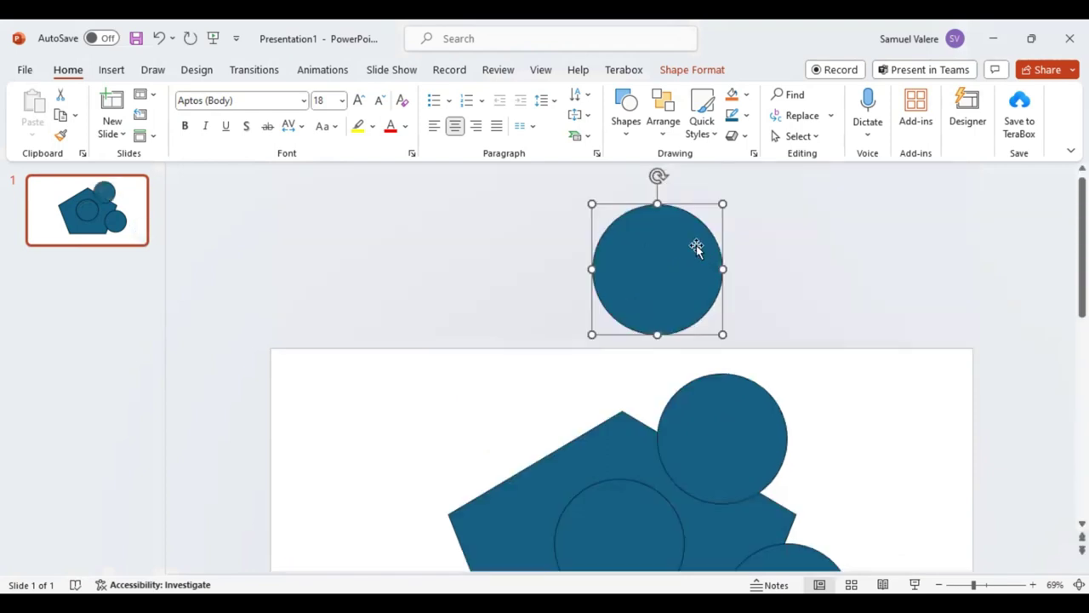
Add more circle copies at the upper-left, lower-left and bottom points.
key(ctrl+d)
drag(645, 273, 508, 401)
scroll(572, 366, up, 3)
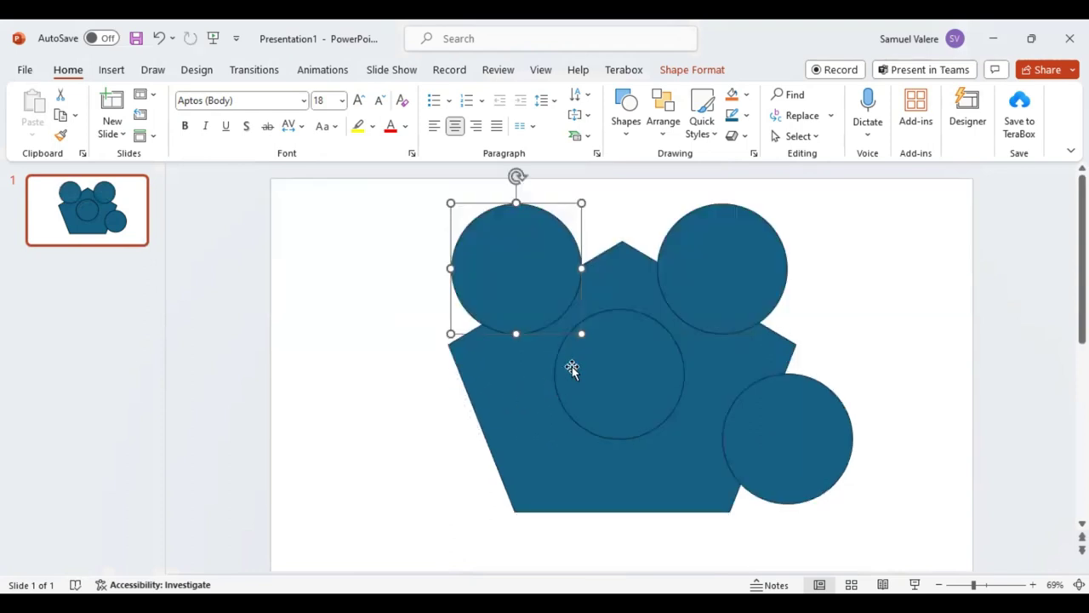
key(ctrl+v)
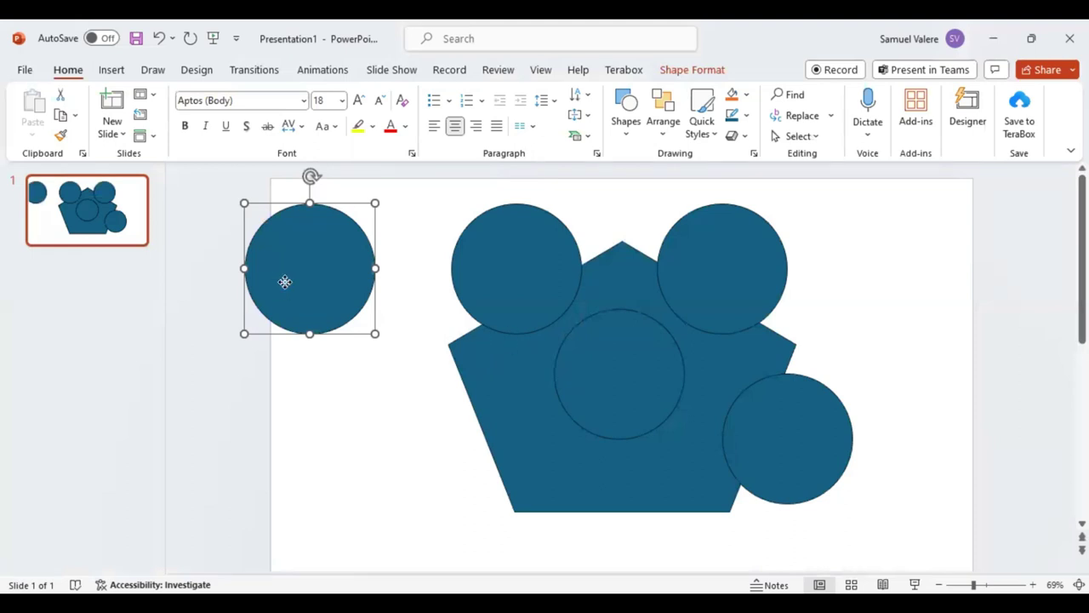
mouse_move(285, 282)
mouse_down()
mouse_move(420, 451)
mouse_move(423, 443)
mouse_move(356, 507)
mouse_move(615, 430)
mouse_up()
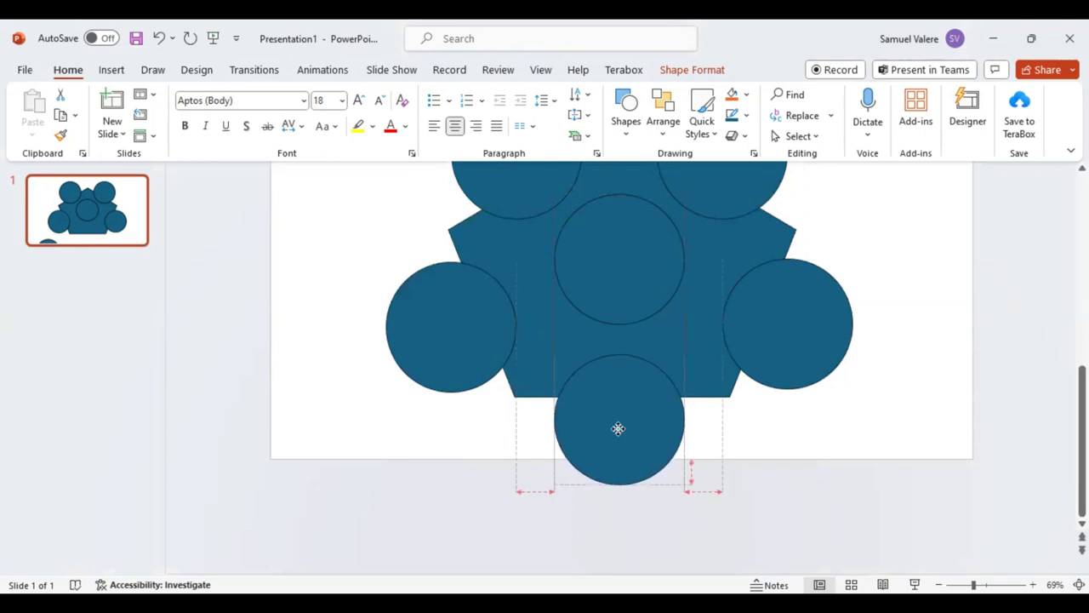
drag(615, 430, 617, 419)
scroll(619, 425, up, 2)
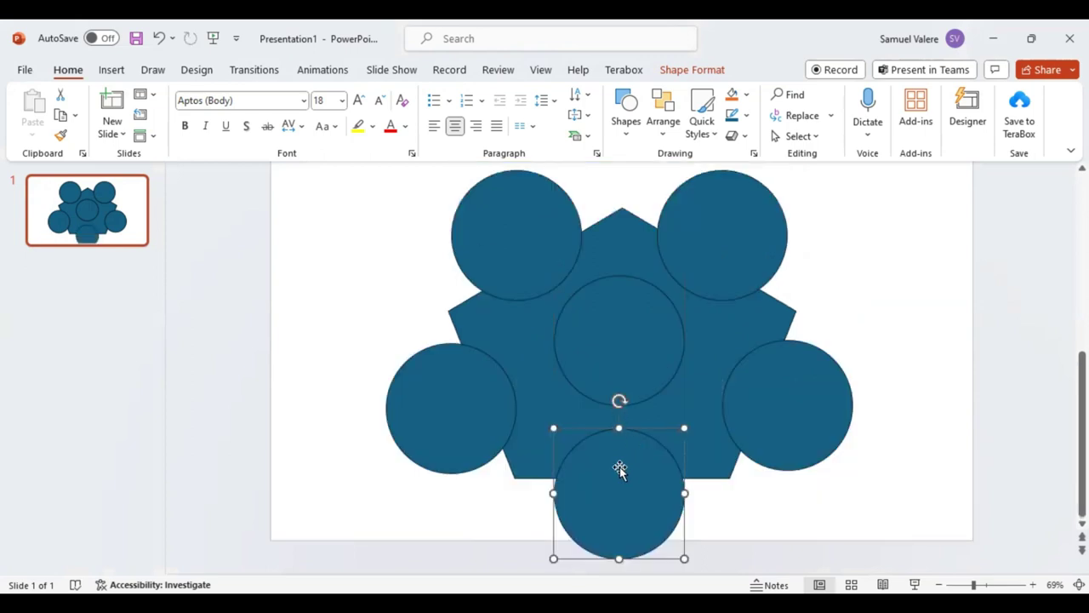
drag(620, 468, 613, 485)
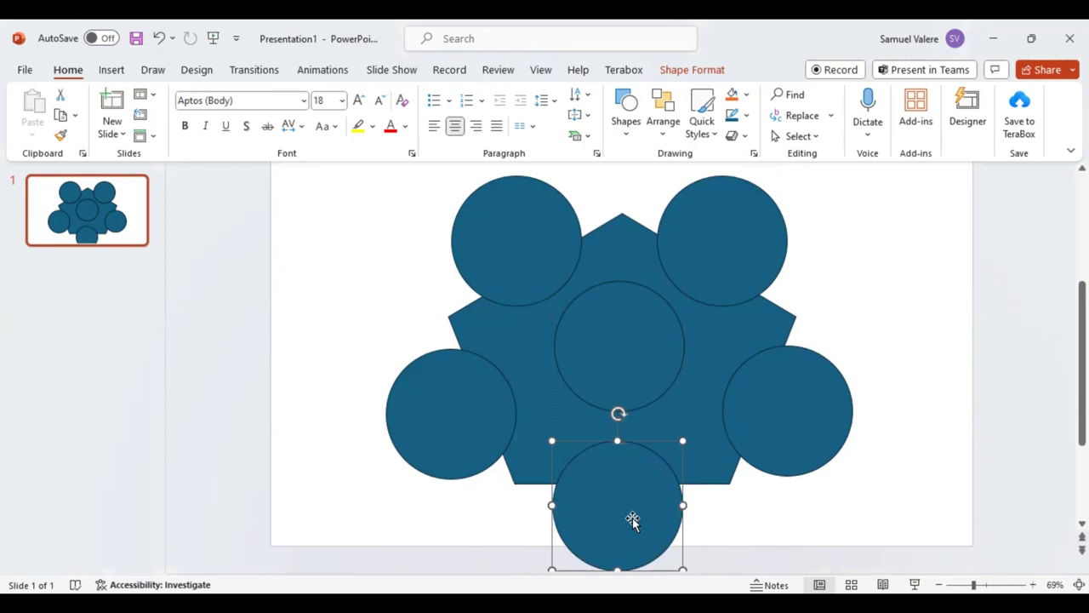
shift+click(463, 425)
shift+click(528, 266)
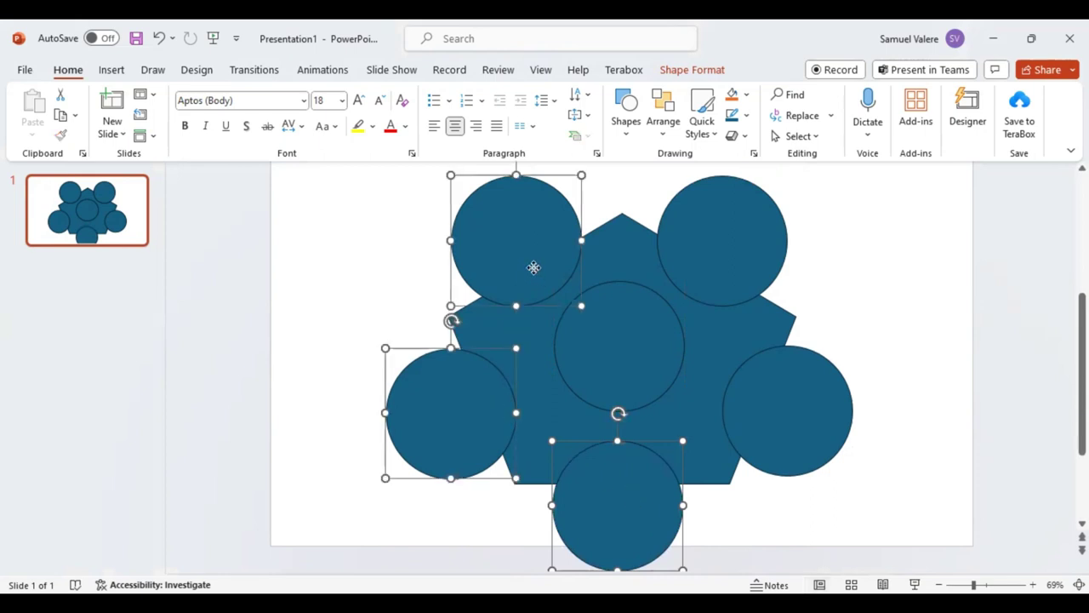
shift+click(722, 257)
shift+click(789, 417)
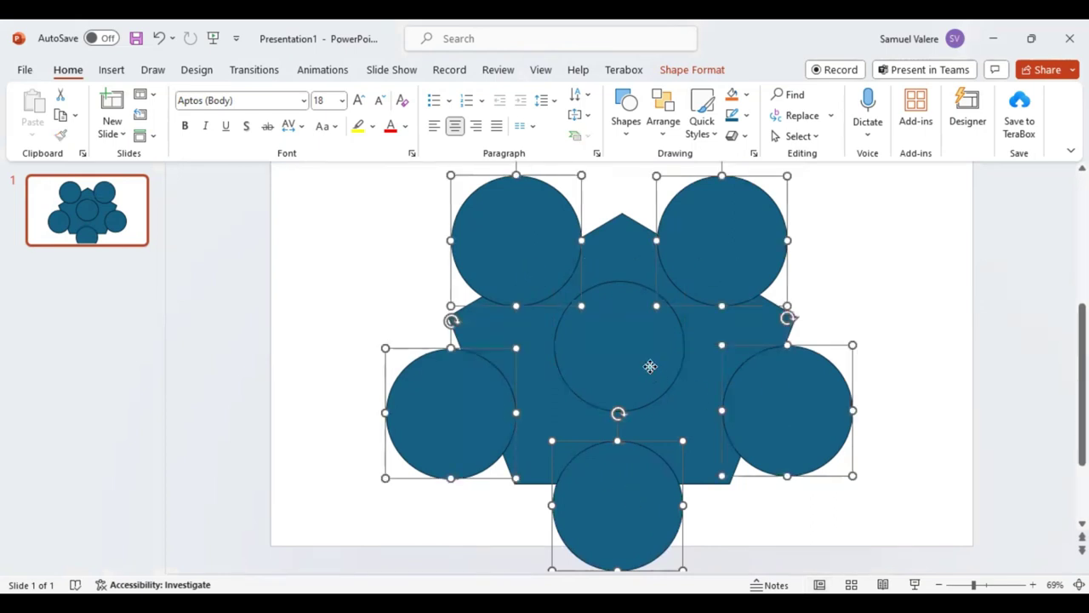
shift+click(650, 366)
shift+click(701, 383)
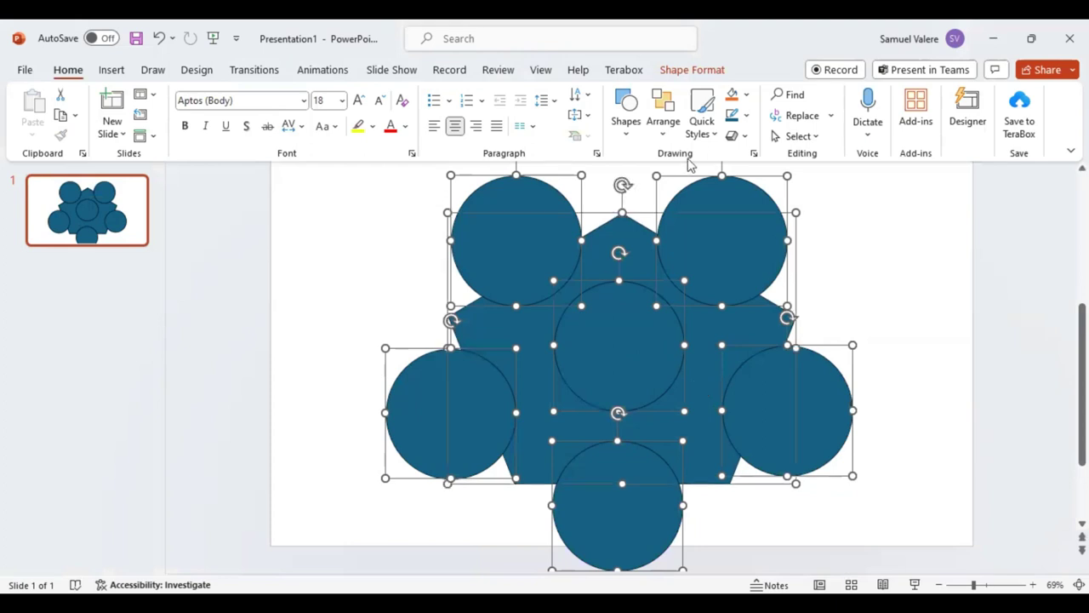
click(691, 71)
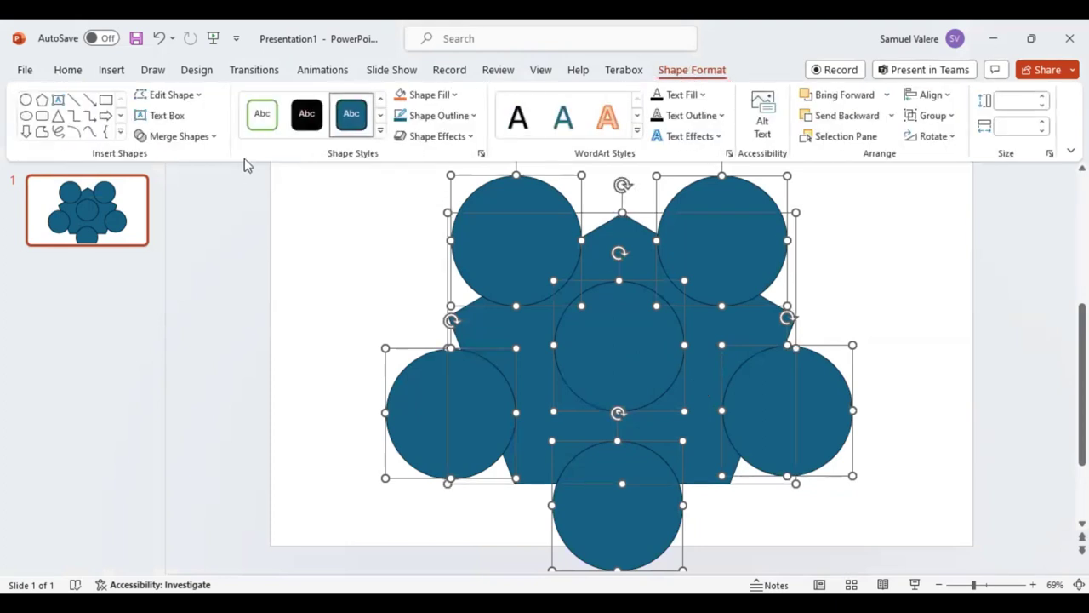
click(215, 136)
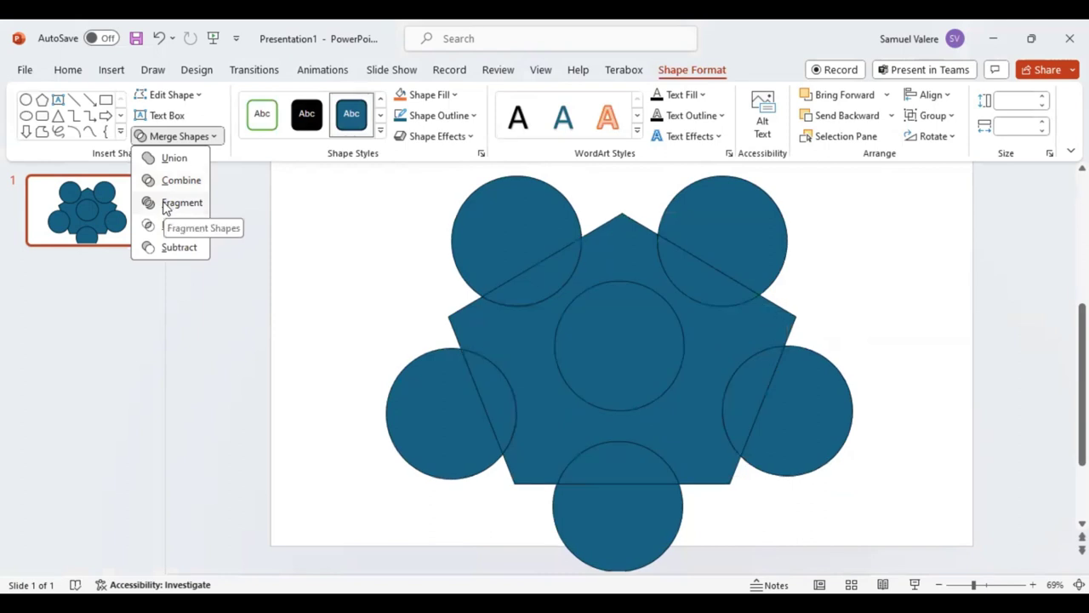
click(179, 203)
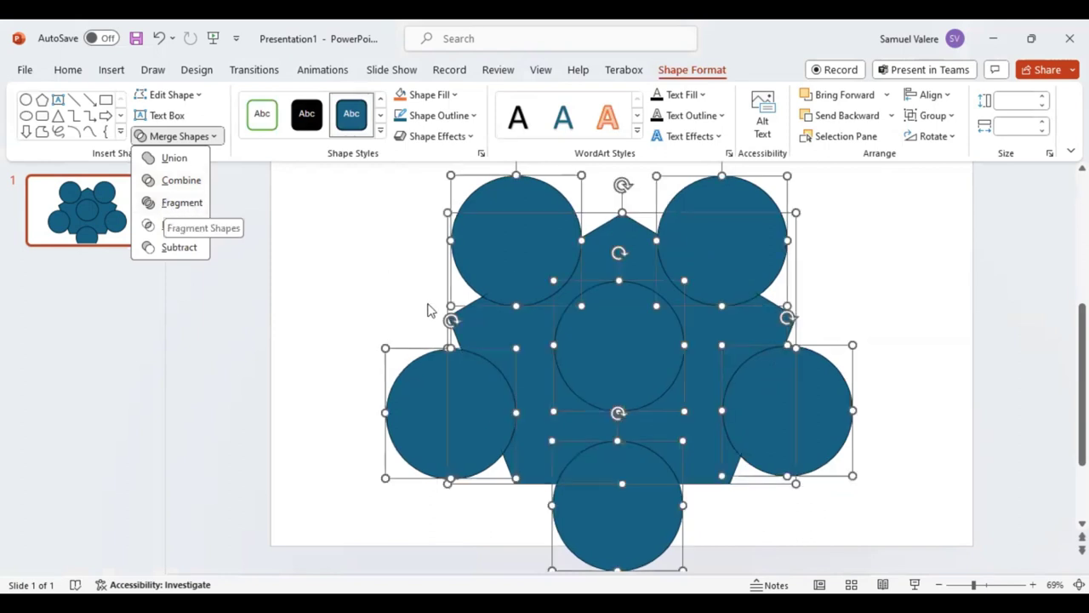
click(383, 266)
Pull the left, bottom, right and top-right circles closer to the pentagon.
drag(457, 404, 484, 398)
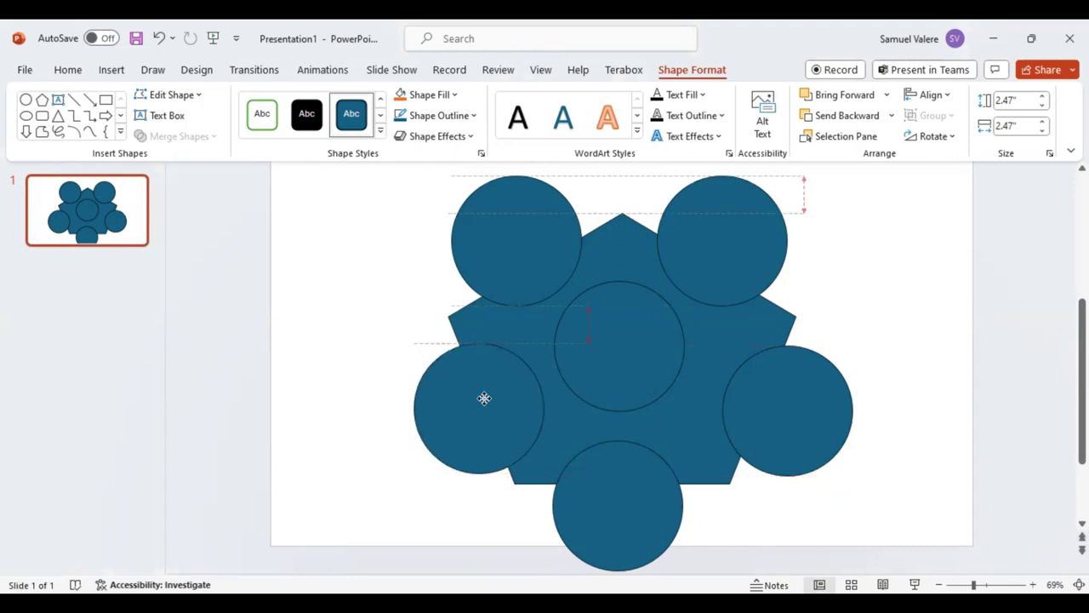
drag(641, 496, 643, 484)
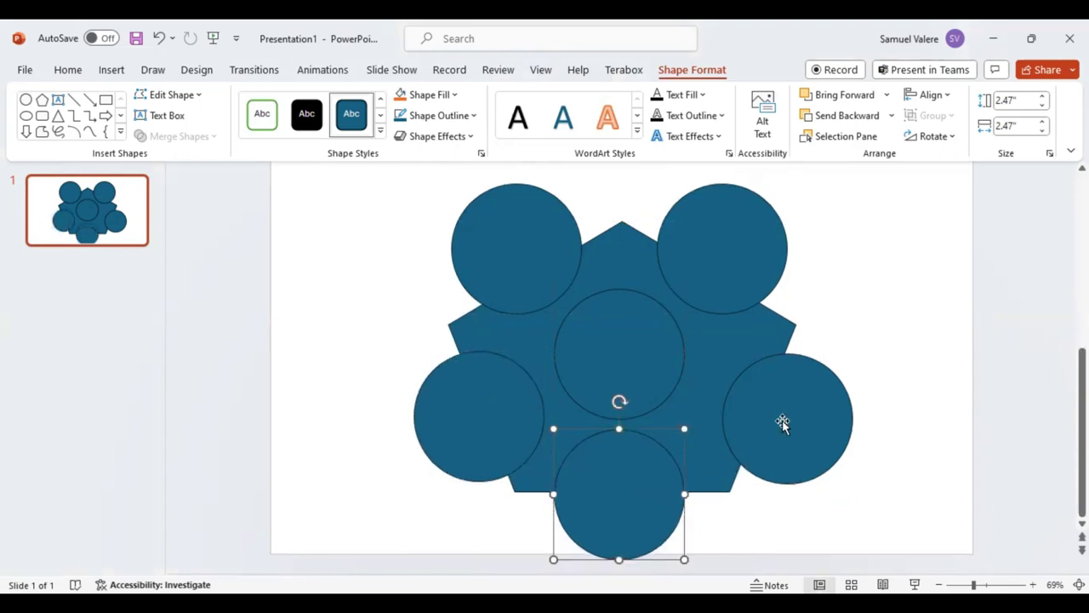
drag(783, 423, 757, 417)
drag(721, 271, 718, 273)
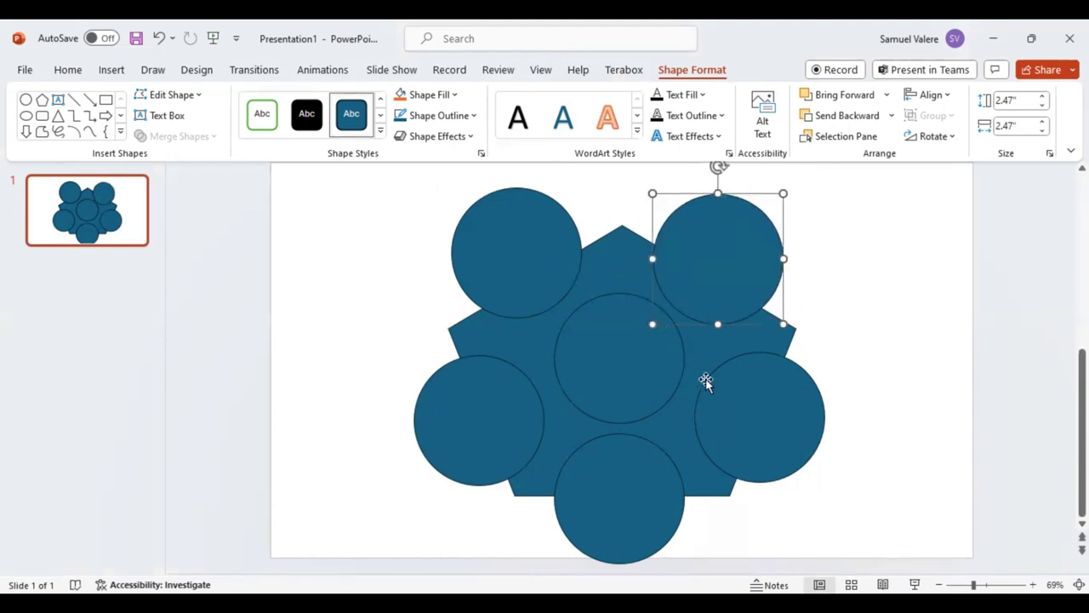
Shrink the centre circle to 2.13" and re-centre it, then nudge both top circles inward.
click(616, 358)
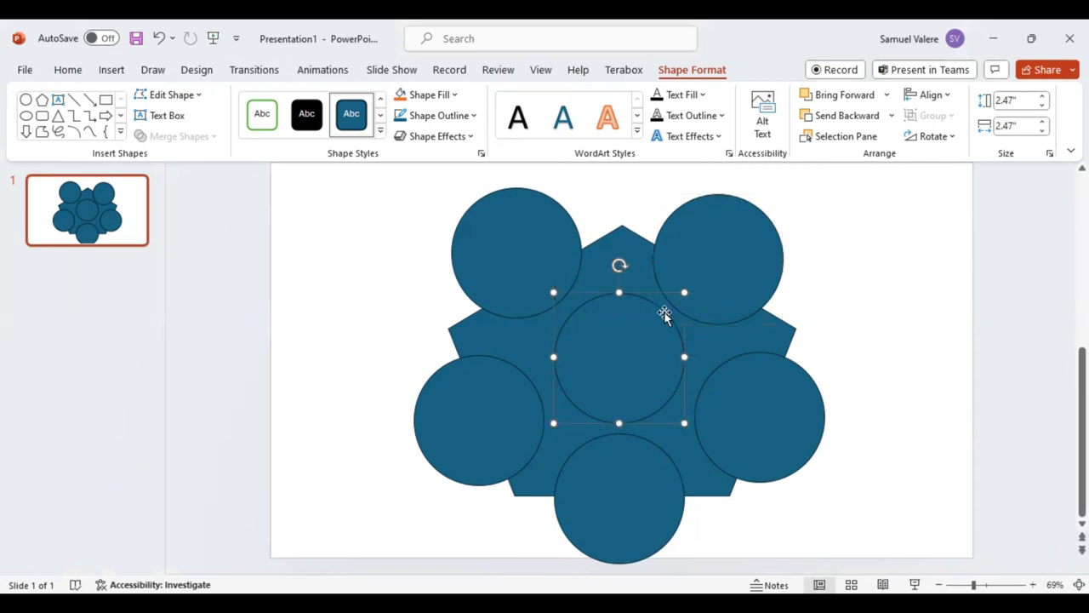
drag(684, 292, 666, 310)
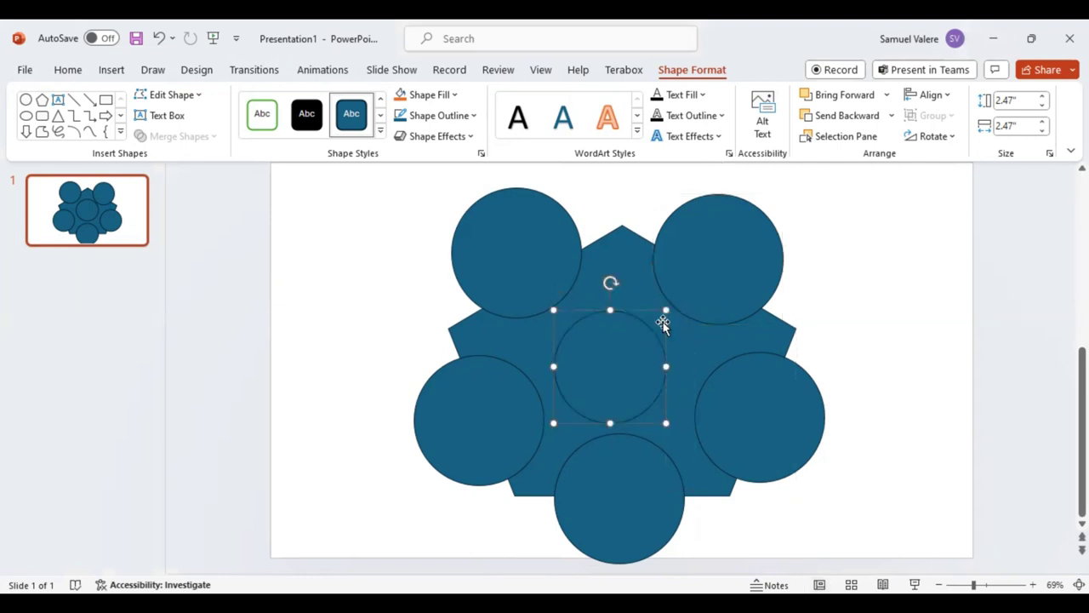
drag(606, 360, 618, 355)
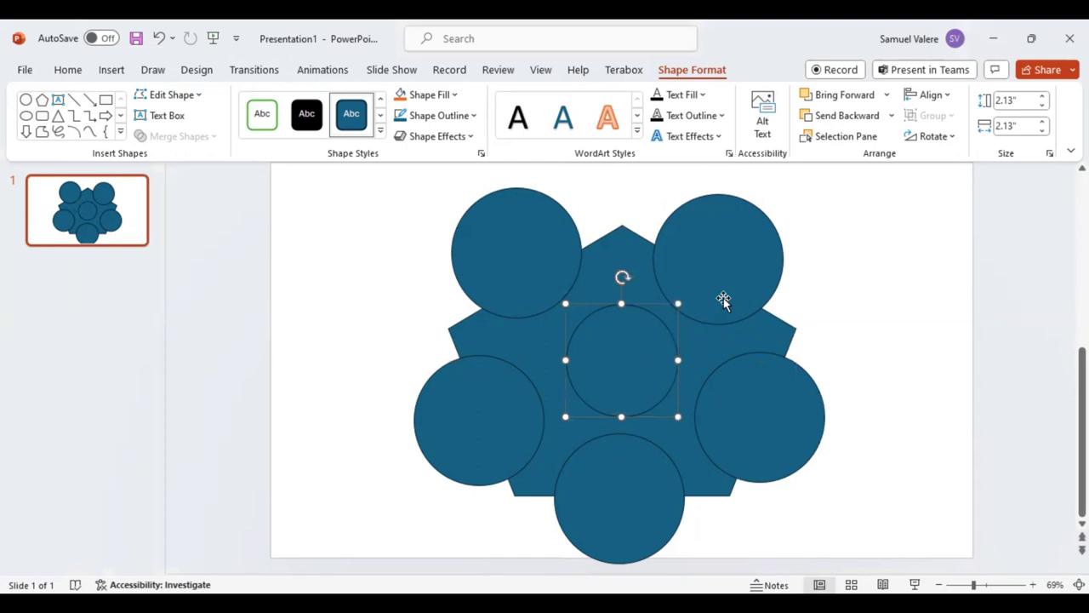
click(722, 274)
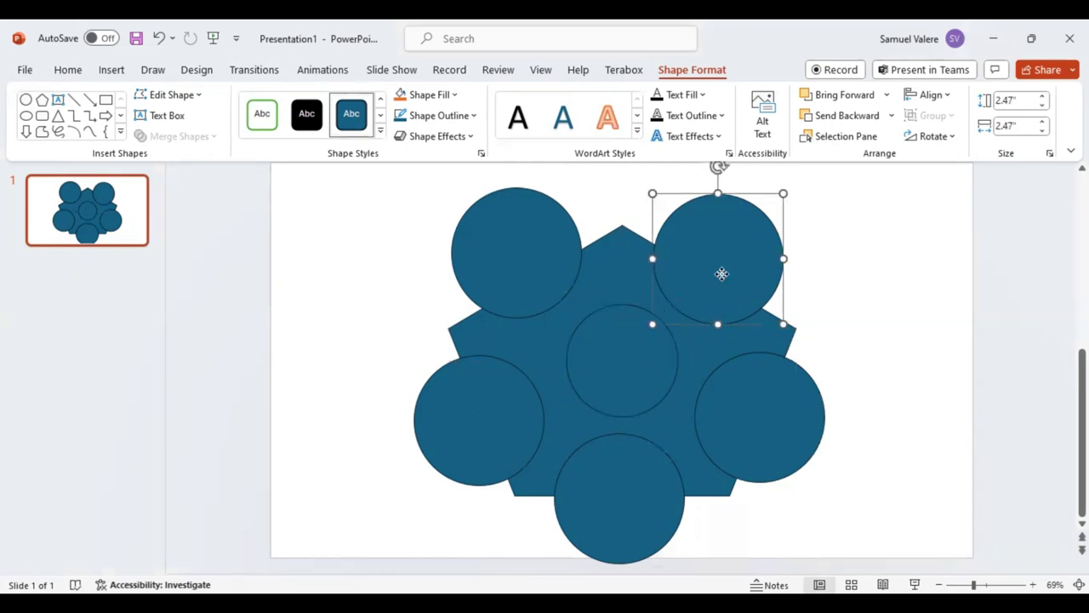
drag(722, 273, 719, 275)
click(530, 269)
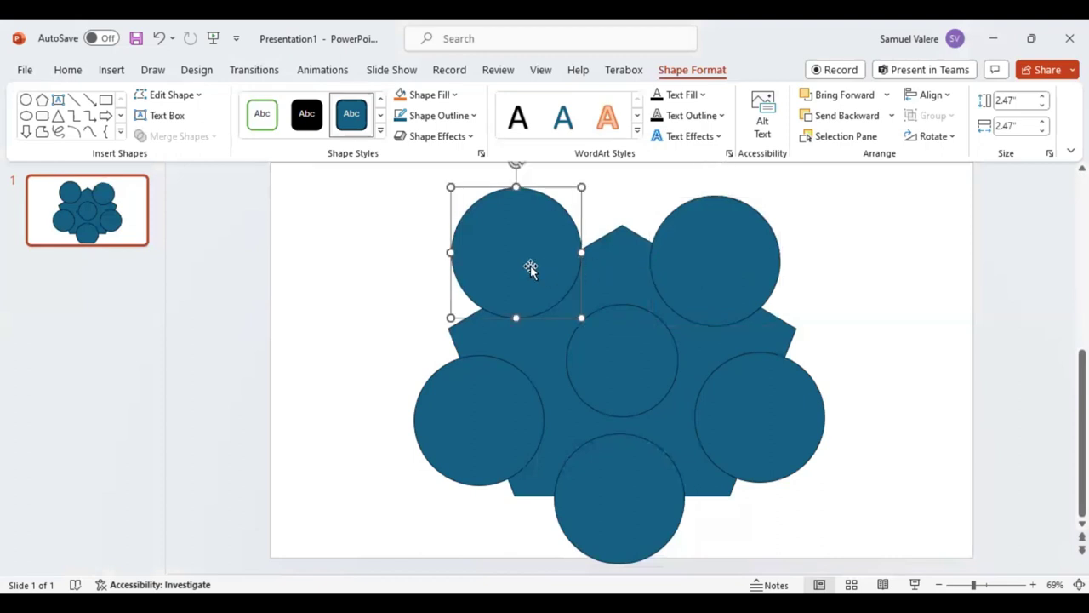
drag(531, 268, 537, 269)
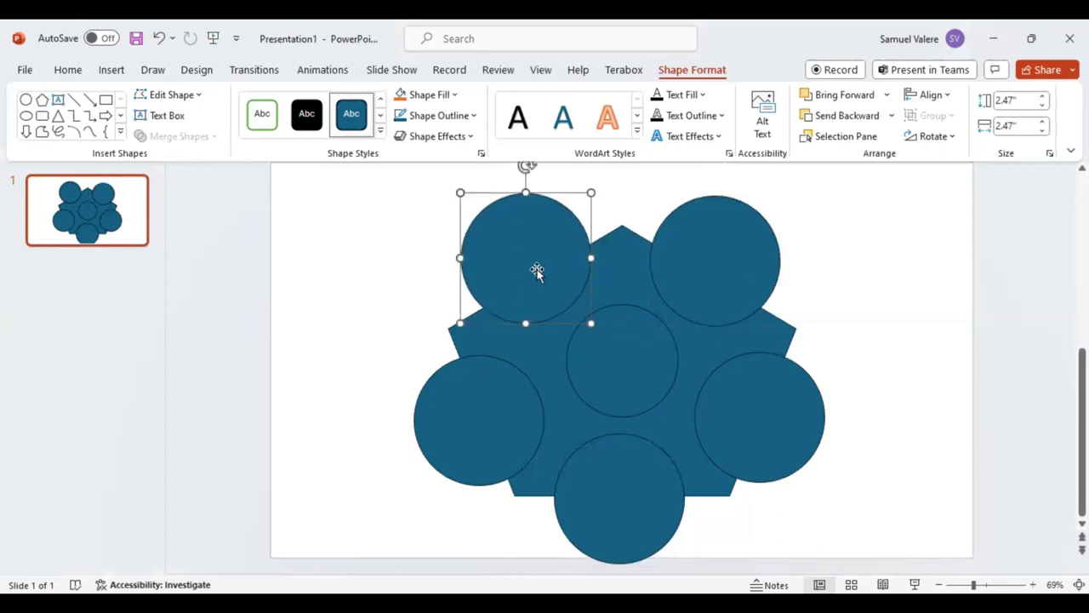
Select the pentagon with all six circles and apply Merge Shapes > Fragment.
shift+click(685, 270)
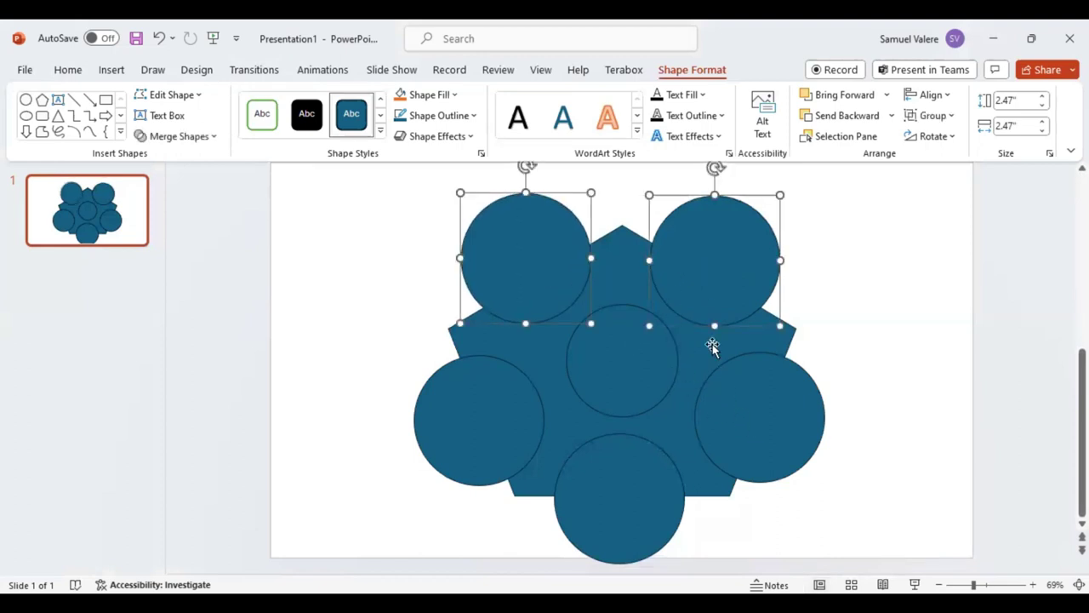
shift+click(763, 443)
shift+click(638, 484)
shift+click(505, 439)
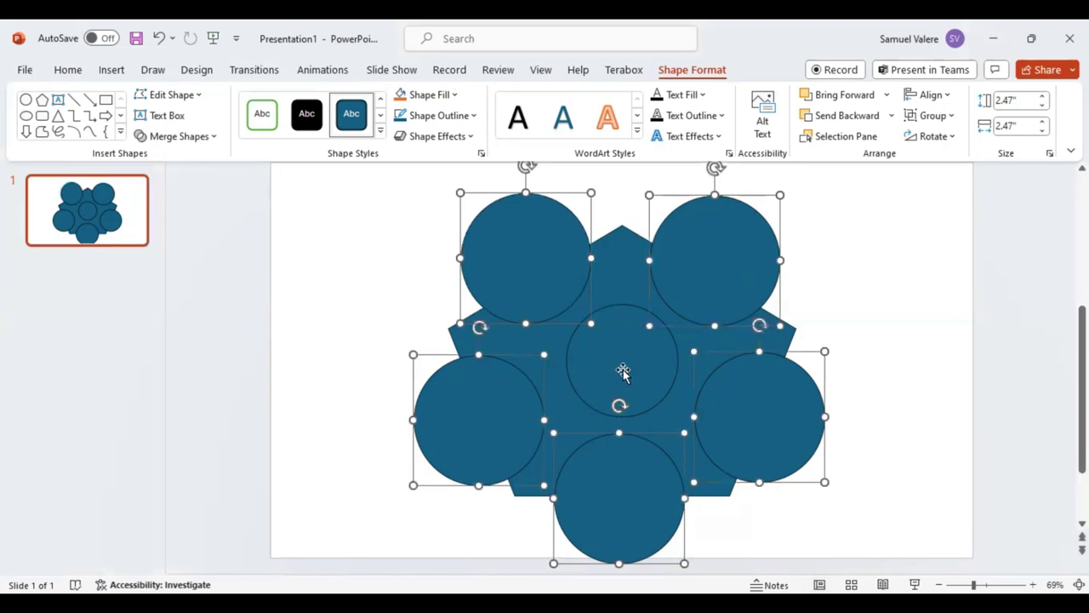
shift+click(624, 371)
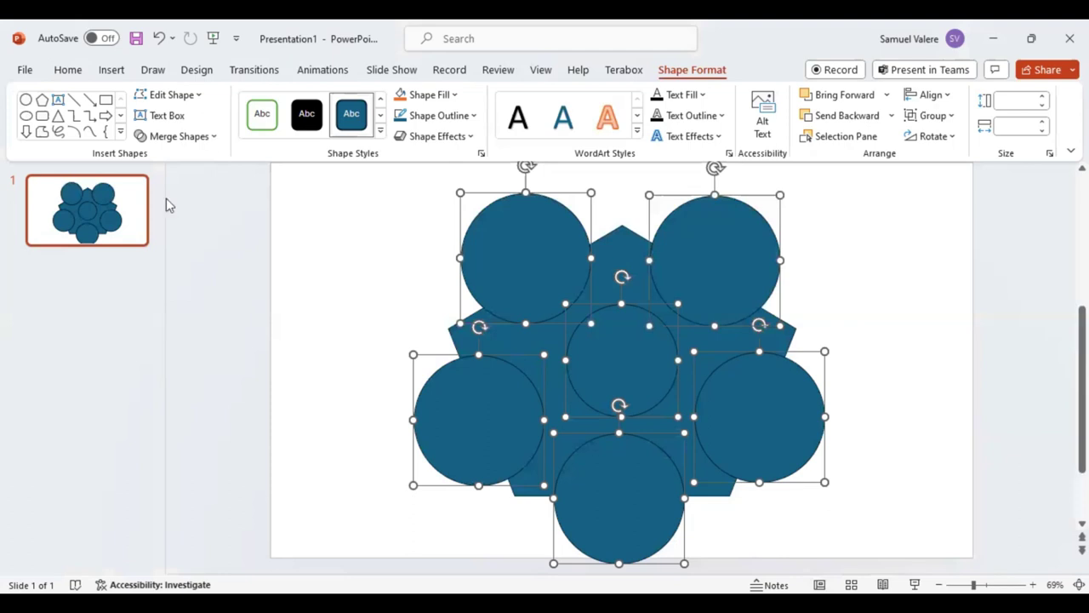
click(179, 136)
key(Return)
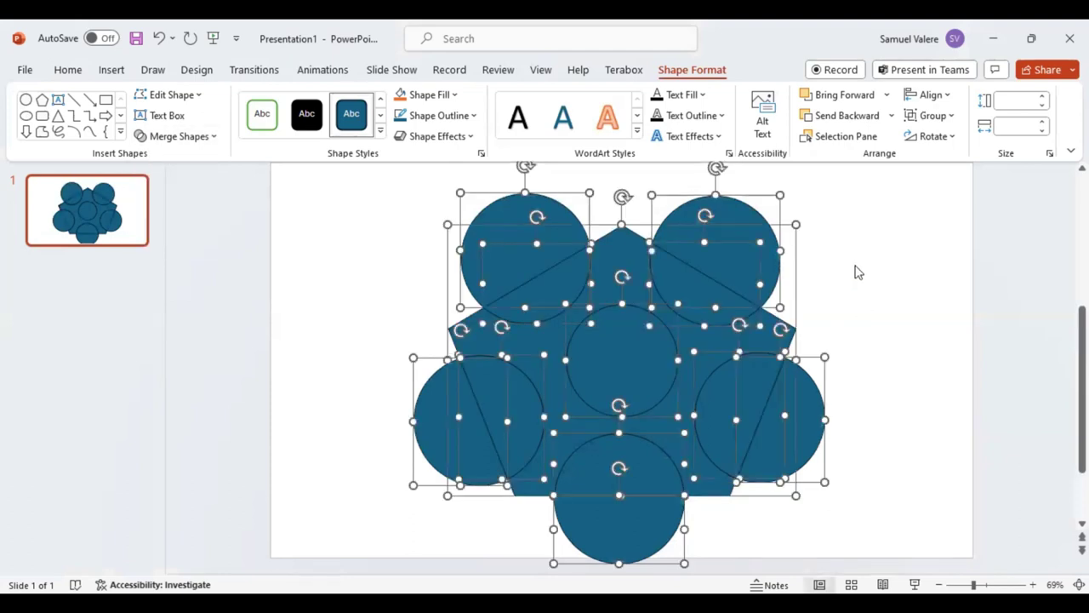
click(856, 272)
Delete the centre fragment and the overlap pieces inside each of the five outer circles.
click(616, 347)
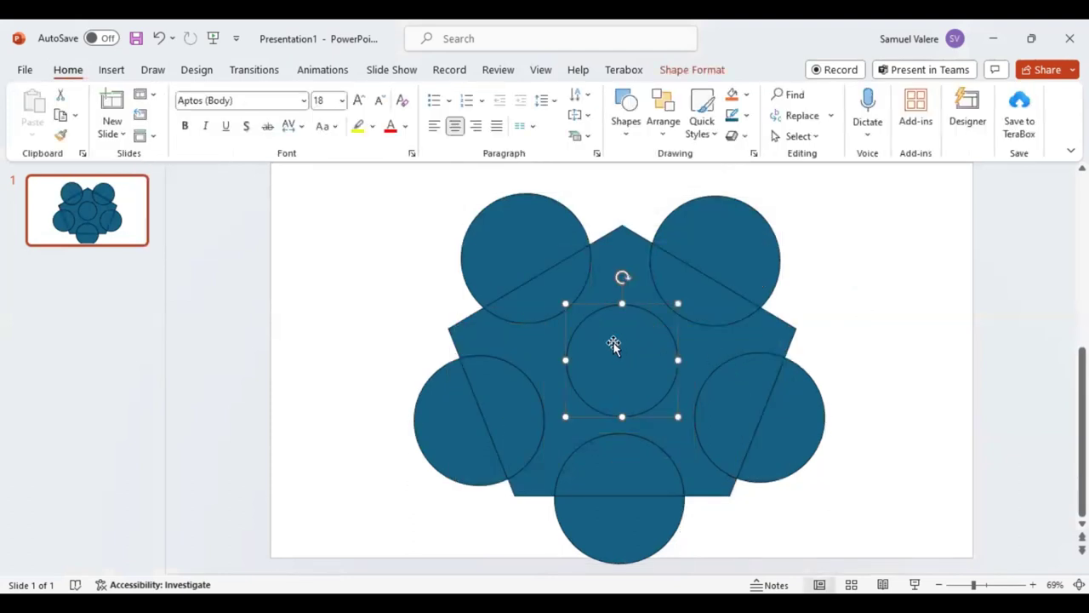
key(Delete)
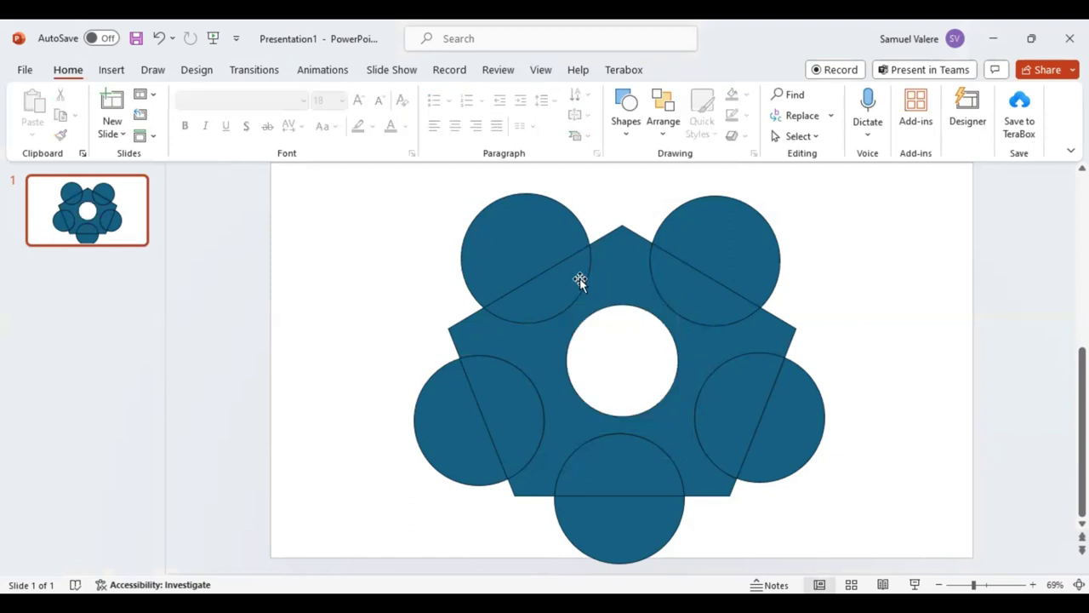
key(Delete)
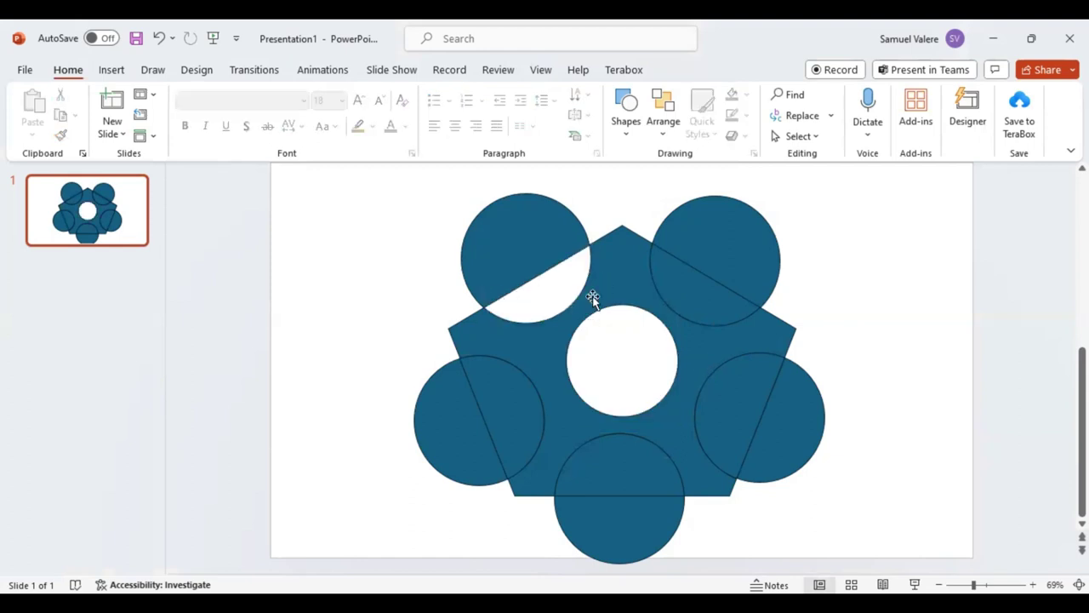
click(692, 293)
key(Delete)
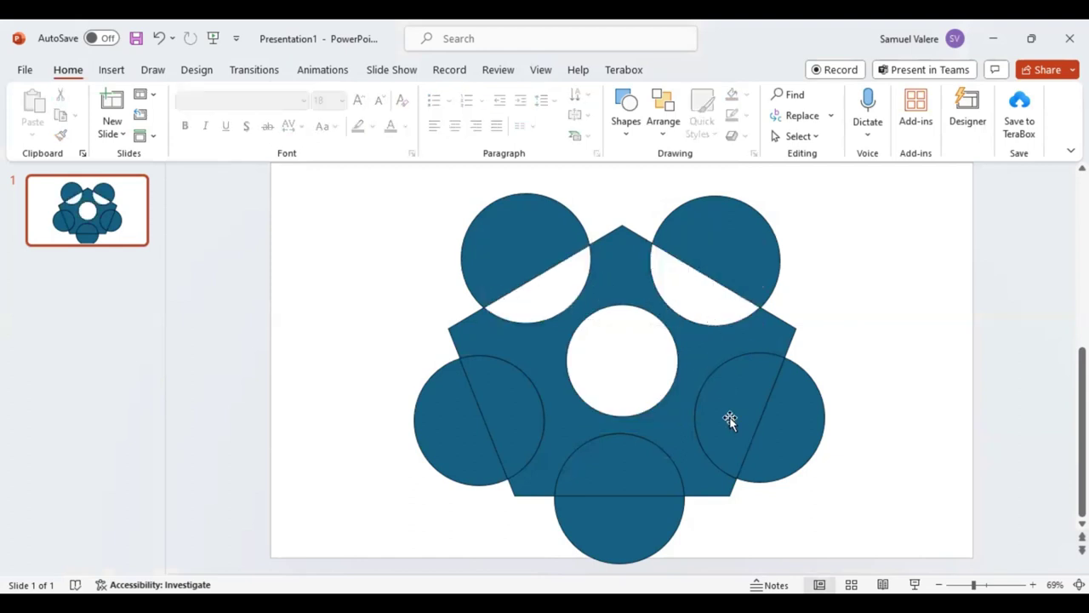
click(727, 402)
key(Delete)
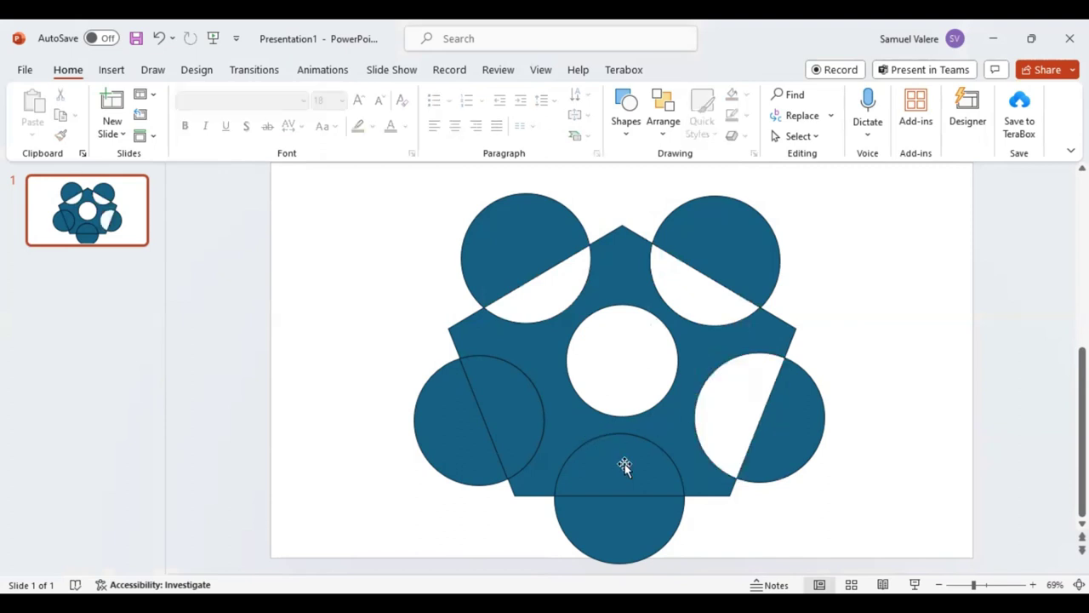
click(623, 465)
key(Delete)
click(513, 405)
key(Delete)
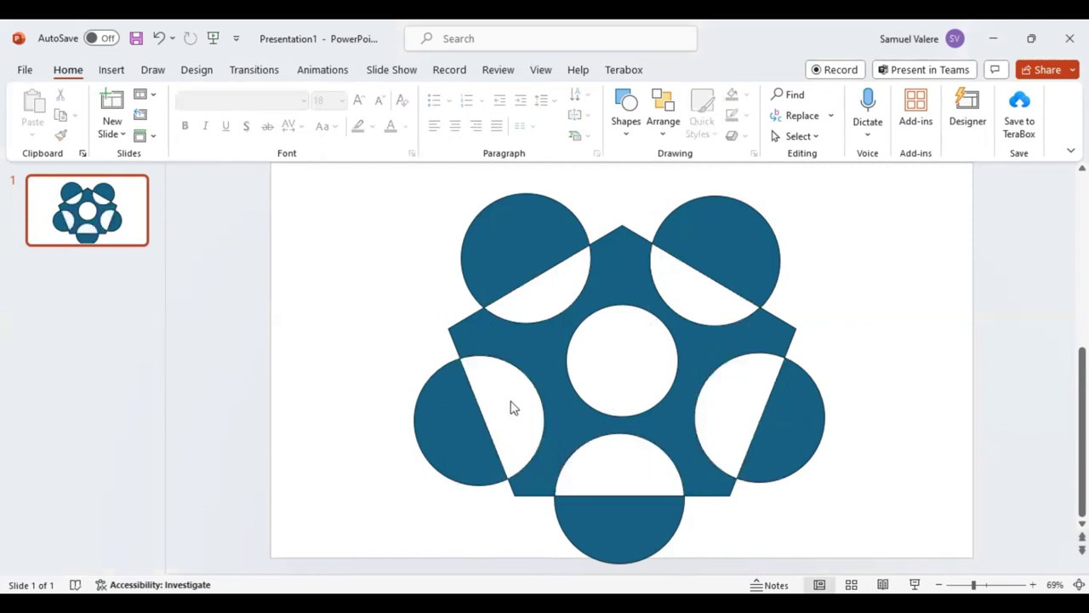
Select the bottom, left, top-left, top-right and right circle pieces together.
click(609, 537)
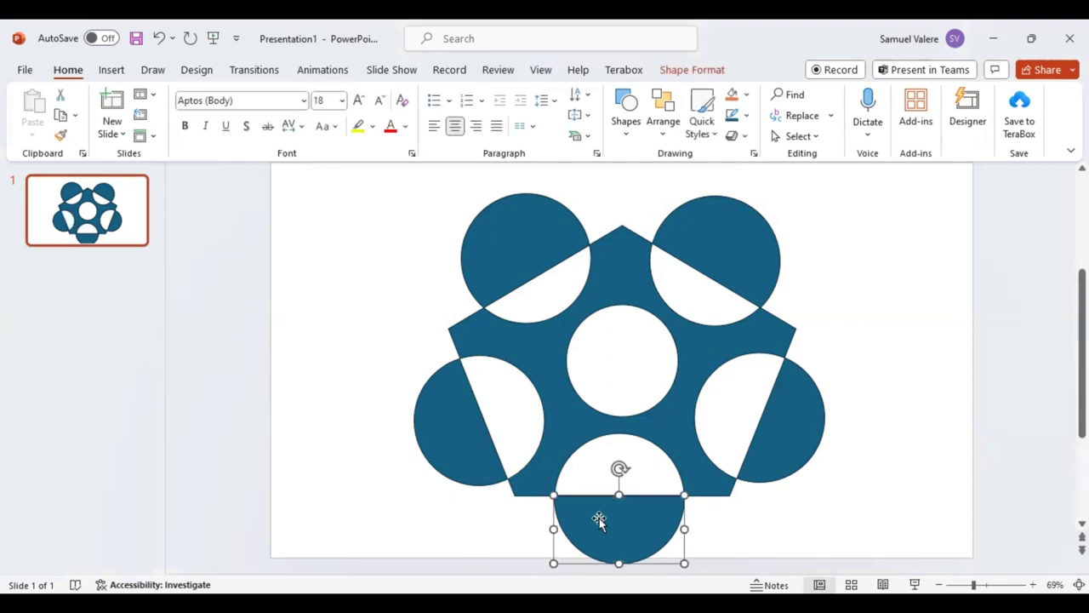
shift+click(446, 437)
shift+click(505, 263)
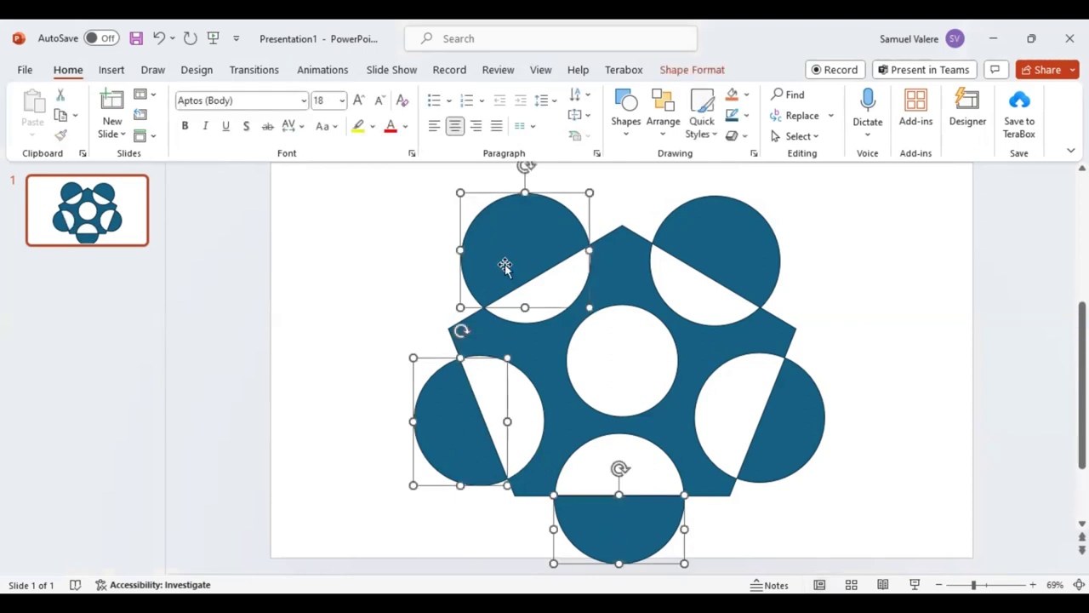
shift+click(702, 244)
shift+click(794, 416)
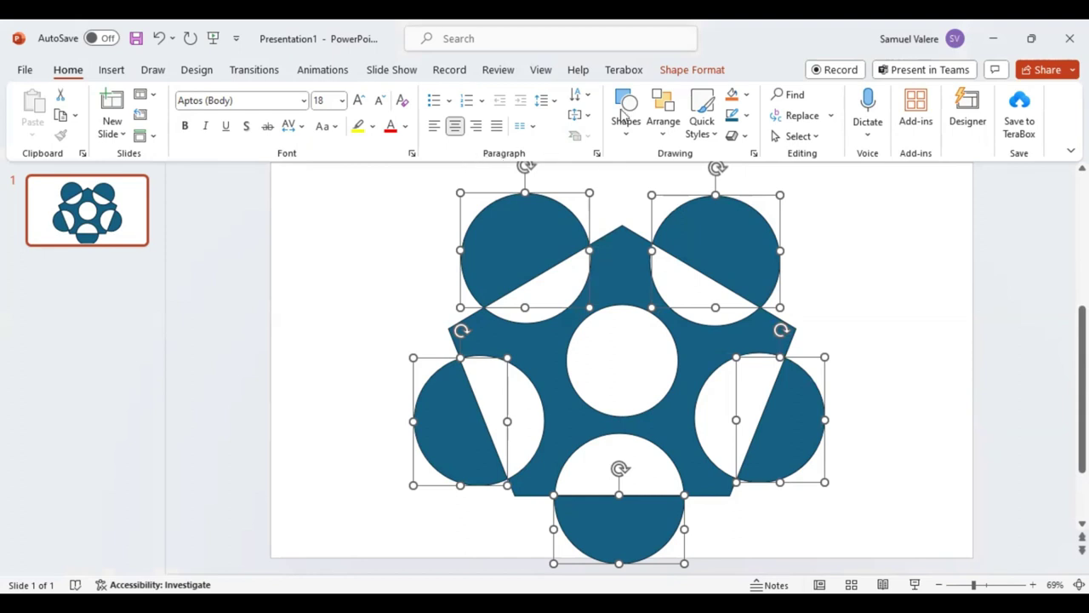
Fill the selected pieces with the custom orange colour #FD730B.
click(695, 70)
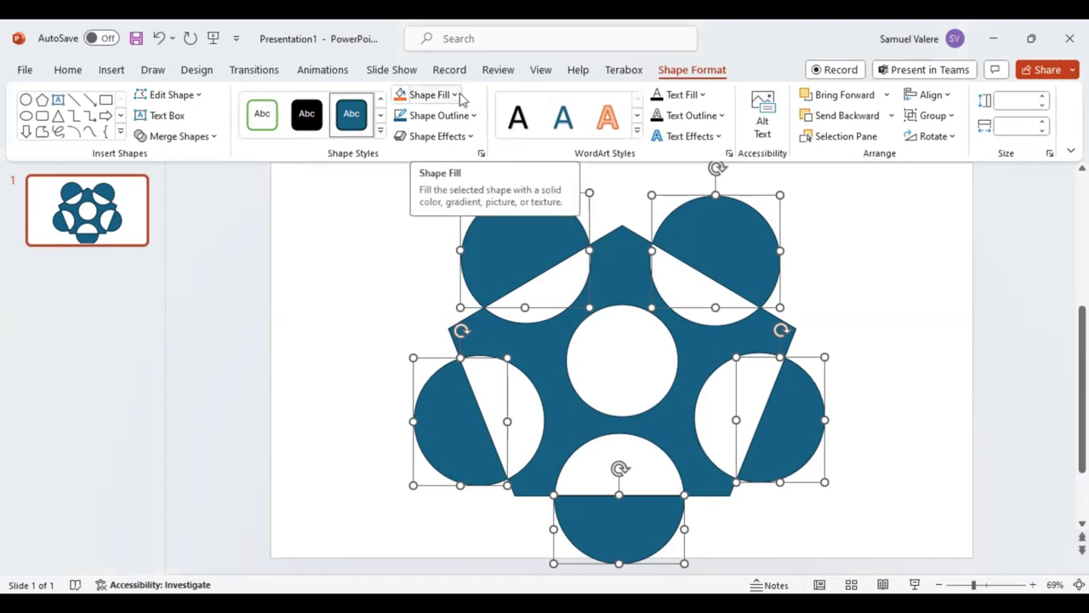
click(457, 95)
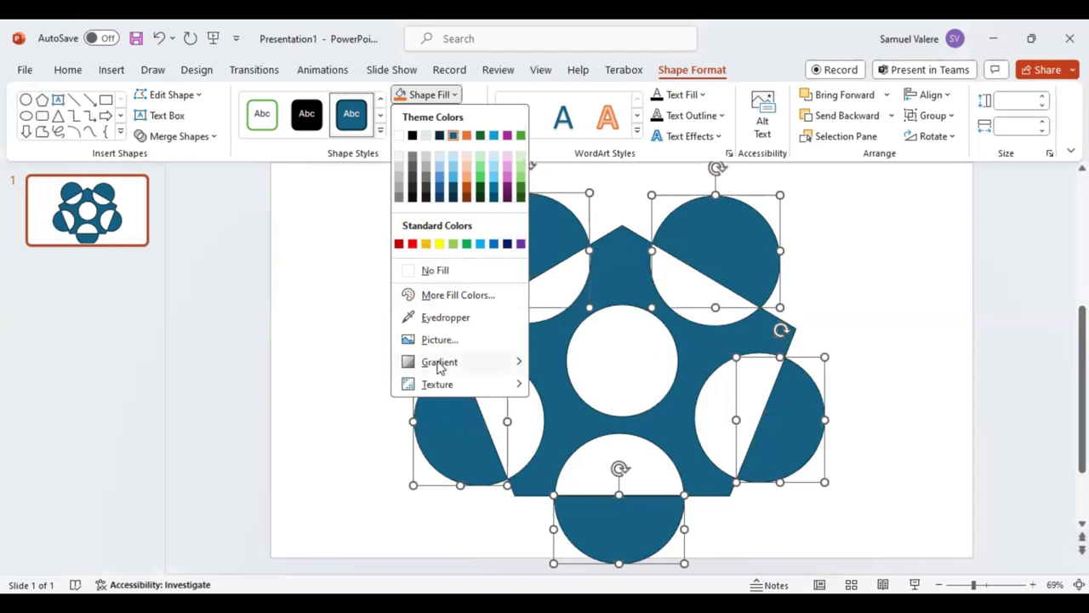
click(441, 296)
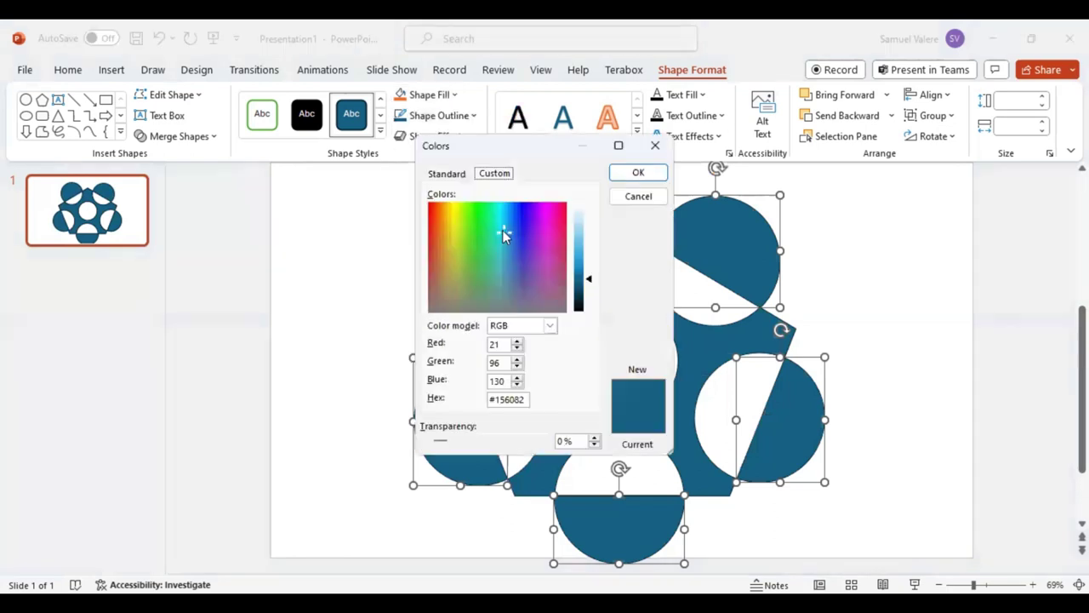
click(440, 202)
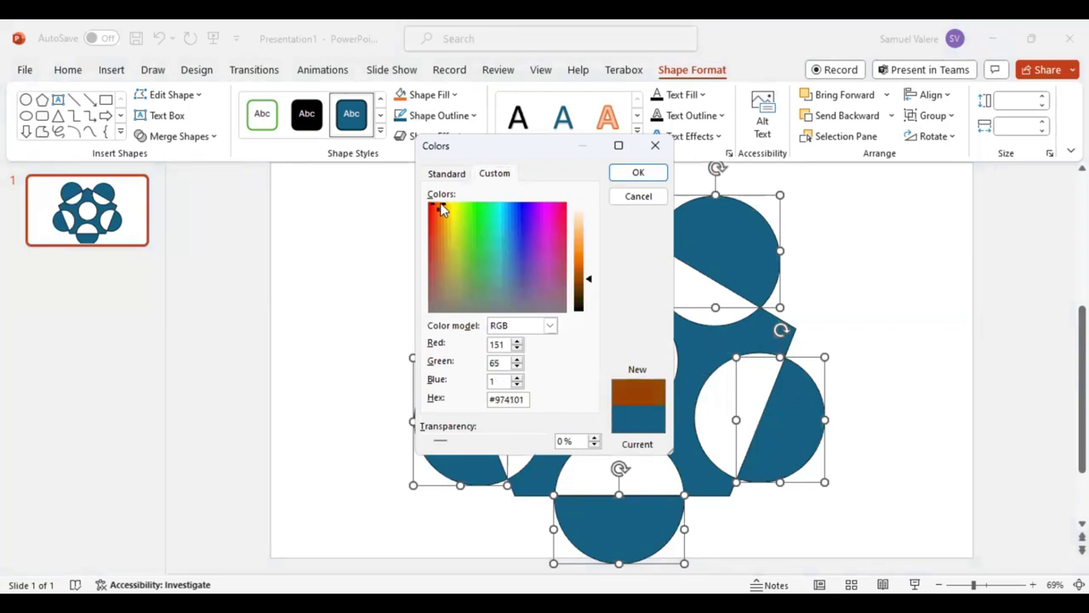
key(Up)
key(Up)
key(Up)
key(Up)
key(Up)
key(Up)
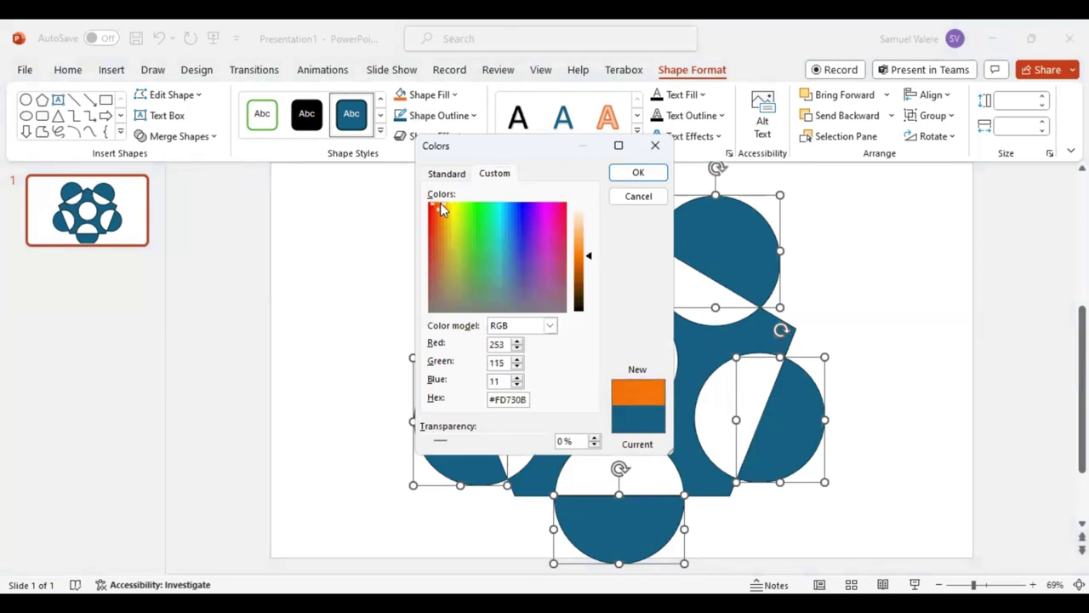
key(Tab)
key(Tab)
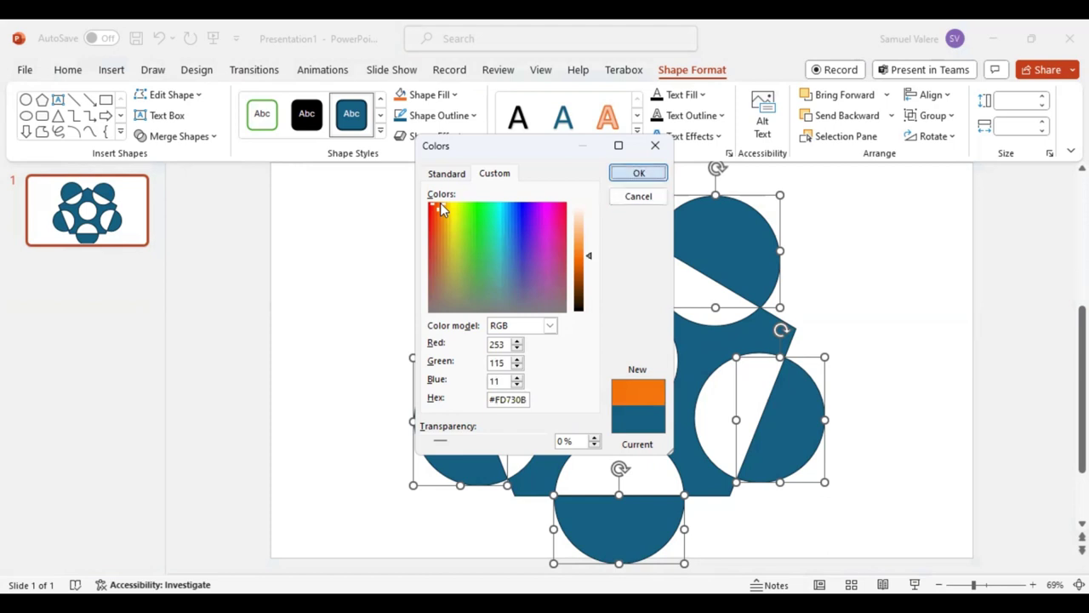
key(Return)
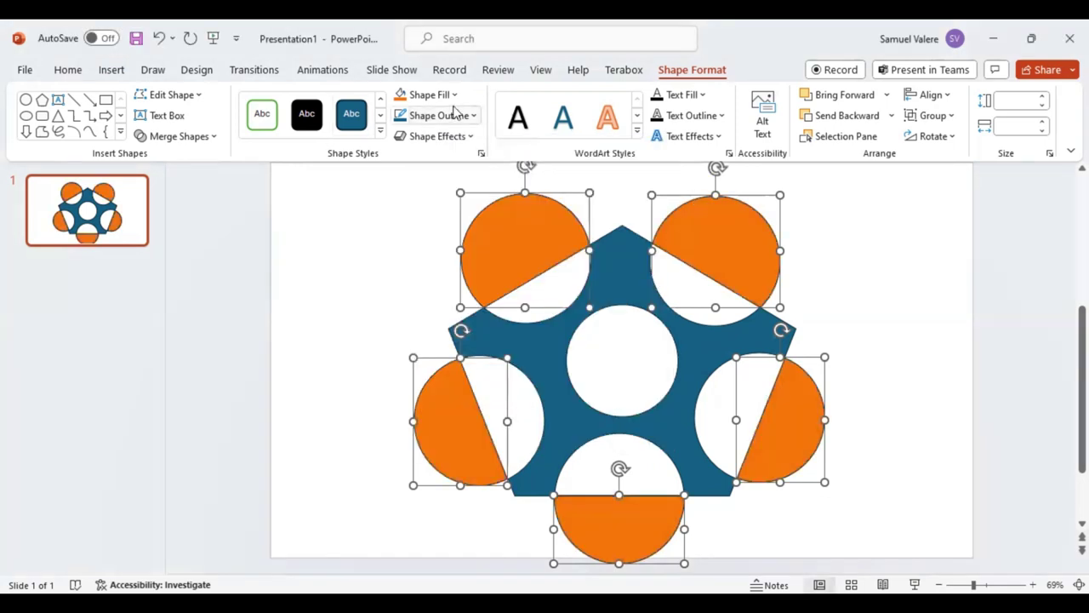
Set the orange pieces to No Outline and union them into a single shape.
click(475, 116)
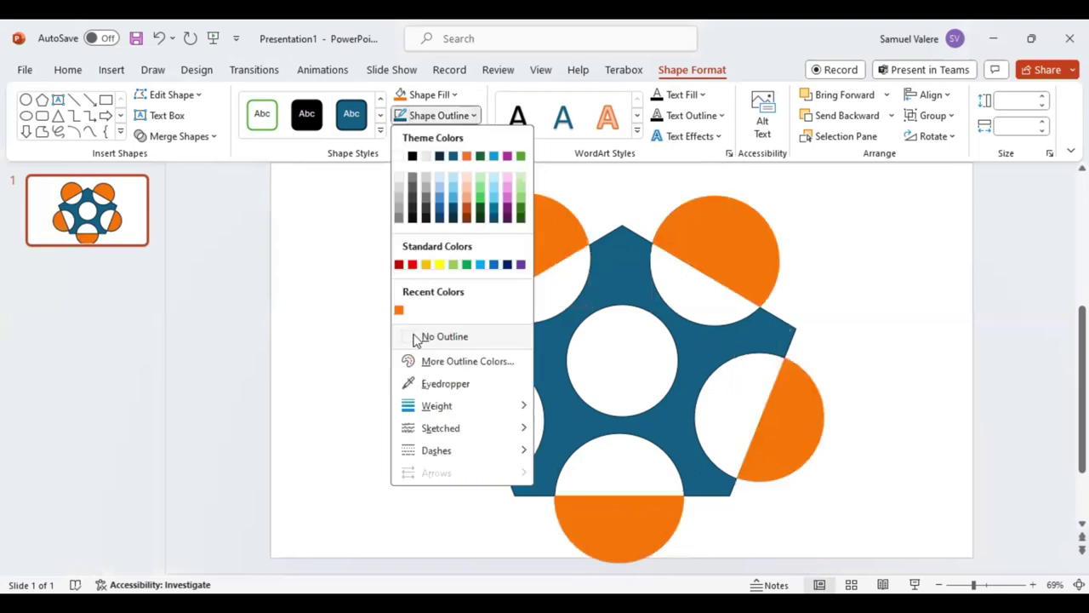
click(416, 340)
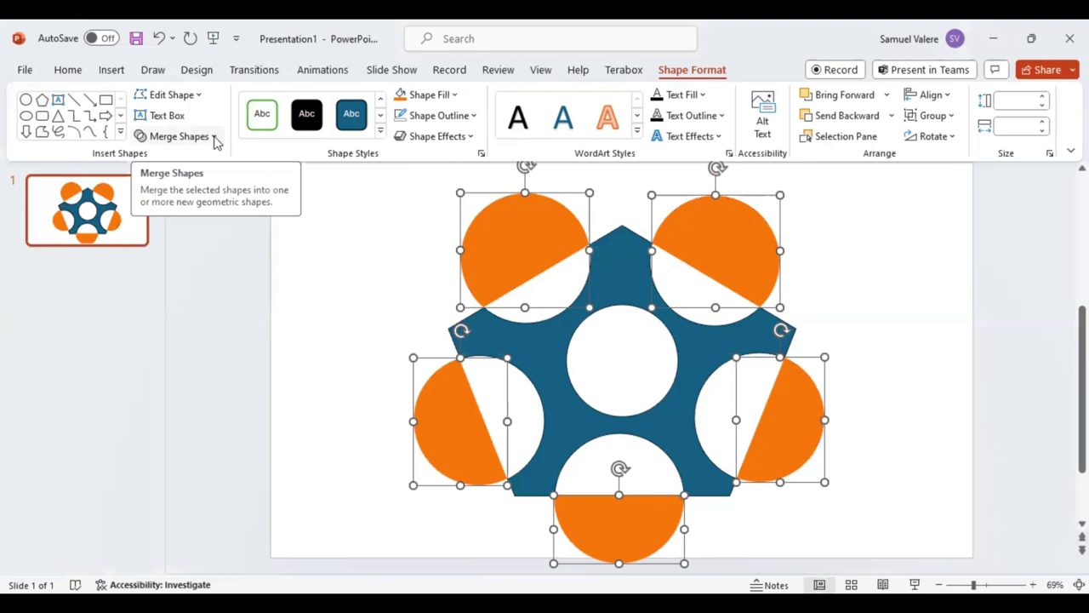
click(215, 139)
click(170, 159)
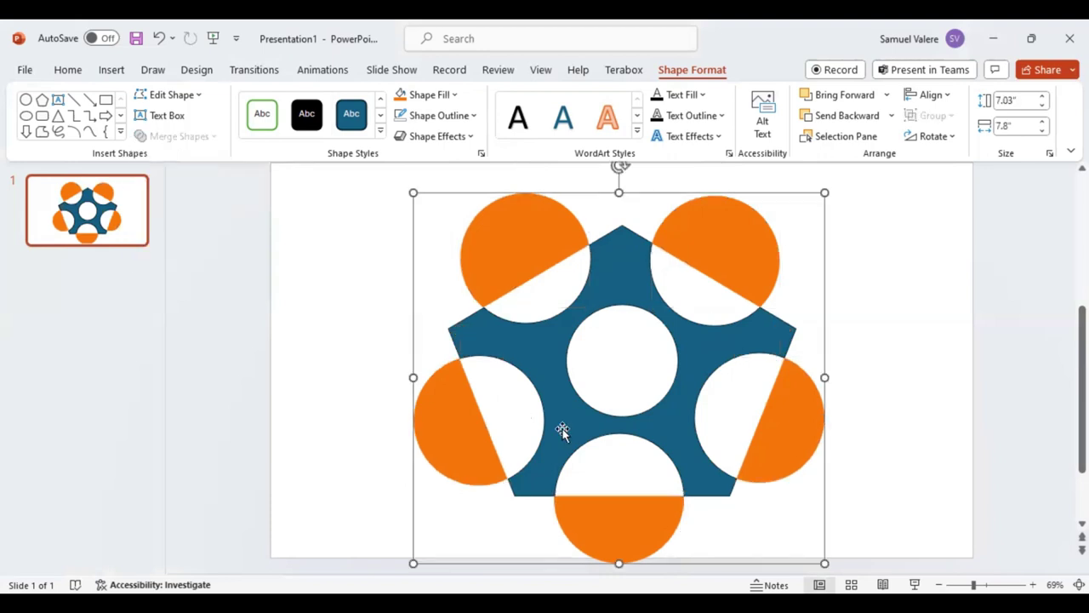
click(648, 422)
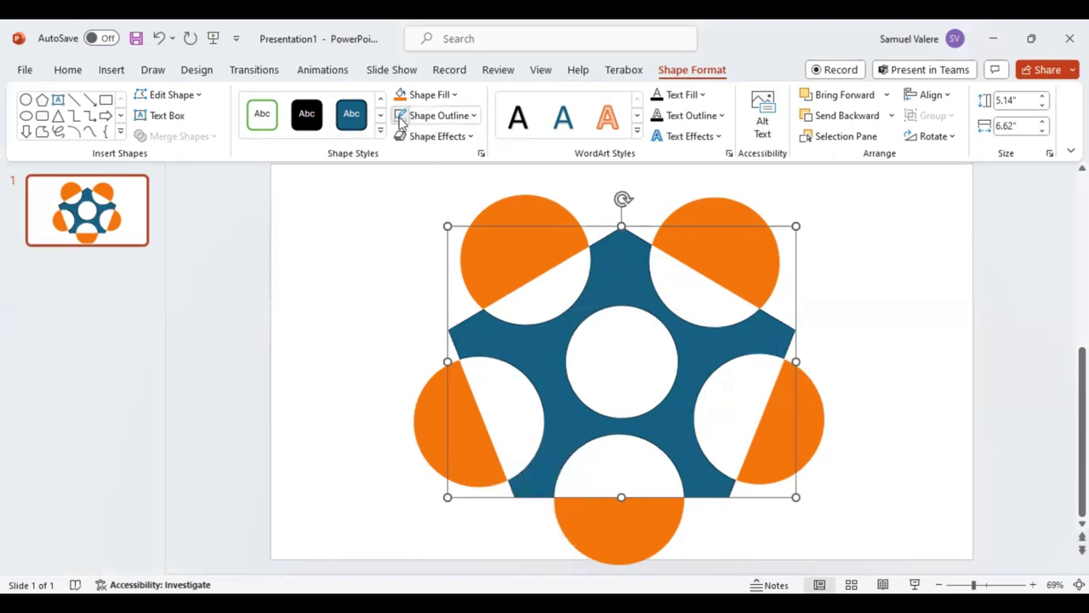
Fill the pentagon solid black and add the orange shape to the selection.
click(456, 95)
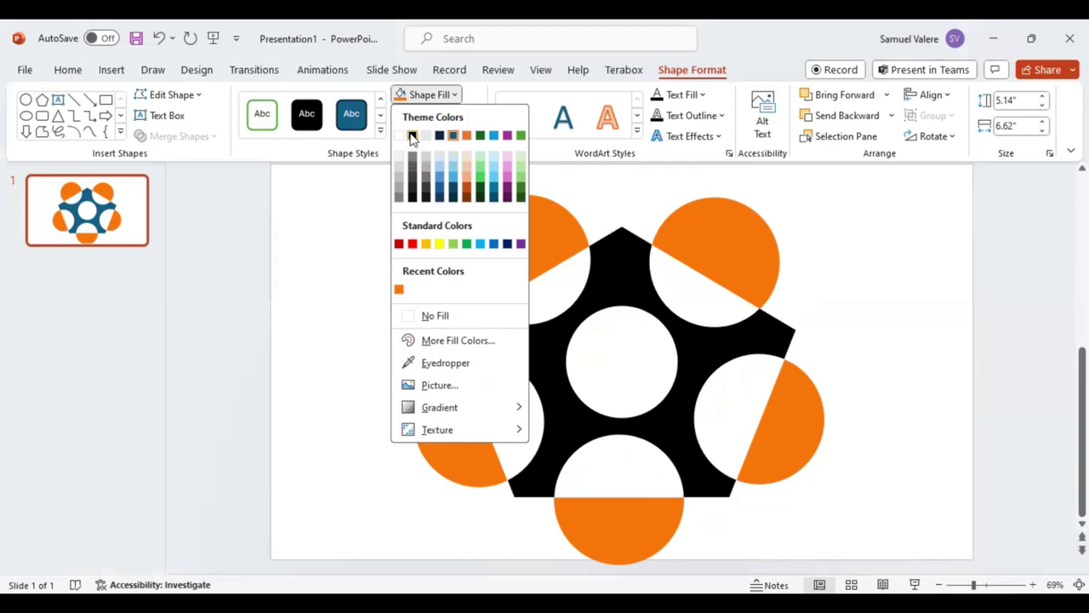
click(412, 138)
shift+click(532, 212)
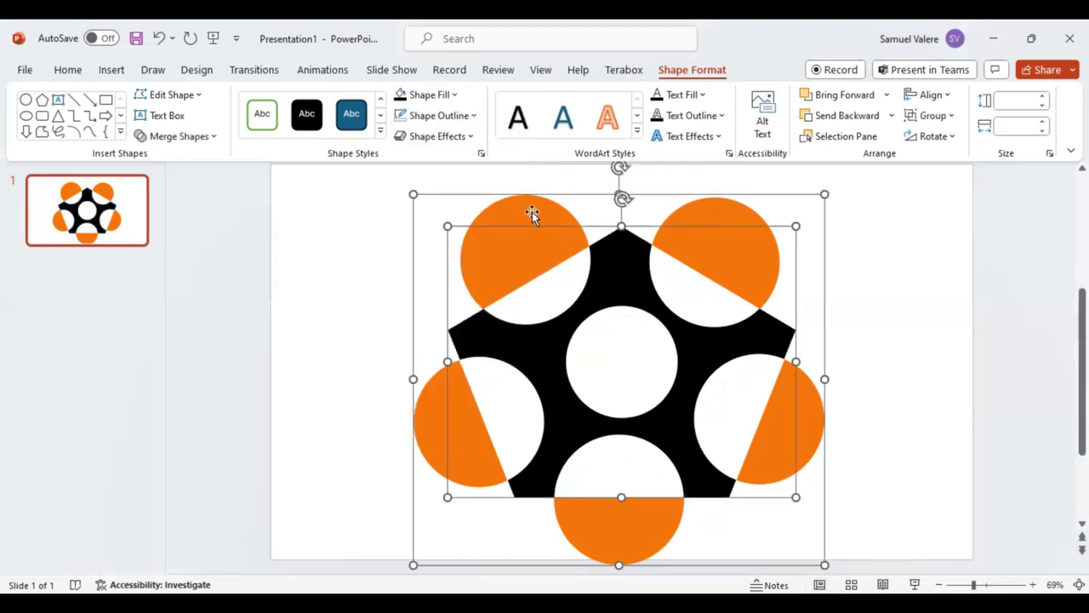
Group the black pentagon and orange circle pieces into one object, then drag its corner inward to scale it down.
click(952, 119)
click(928, 140)
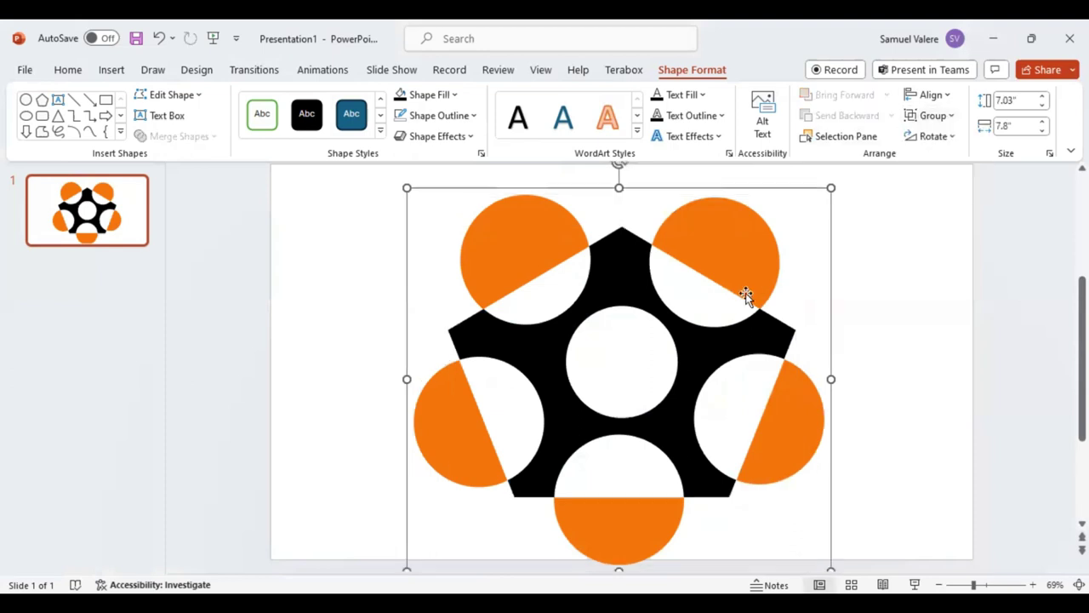
drag(831, 188, 701, 320)
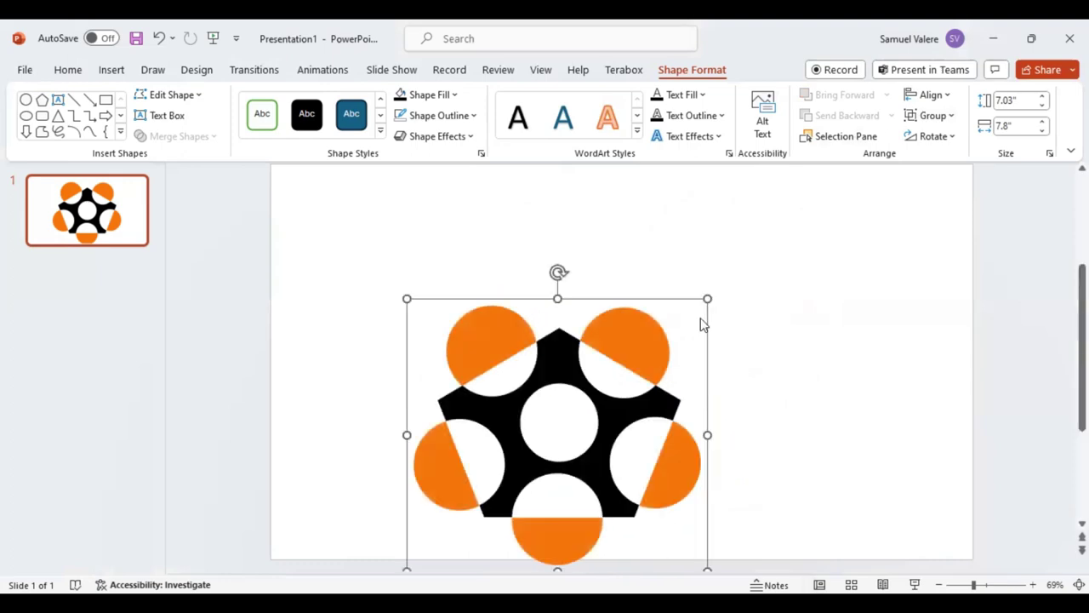